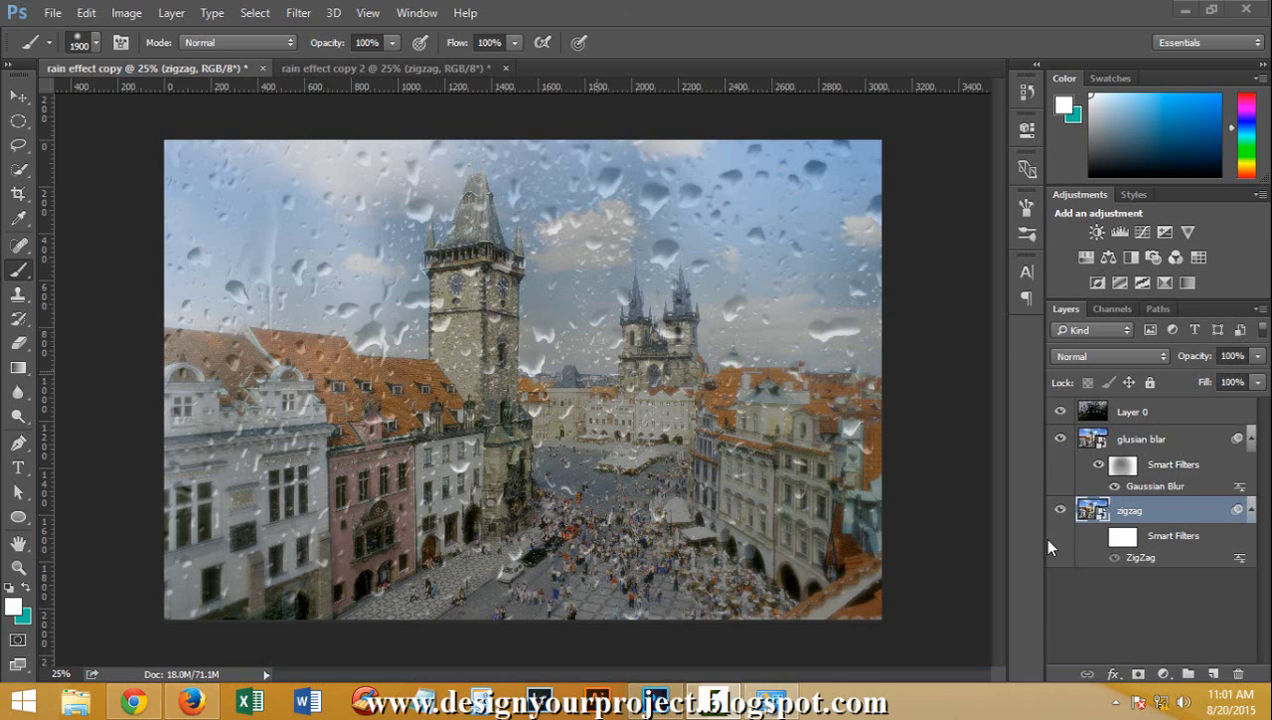
Toggle the visibility of Layer 0 and the glusian blar layer to examine their contribution to the finished rain effect
{"action": "left_click", "coordinate": [1060, 412]}
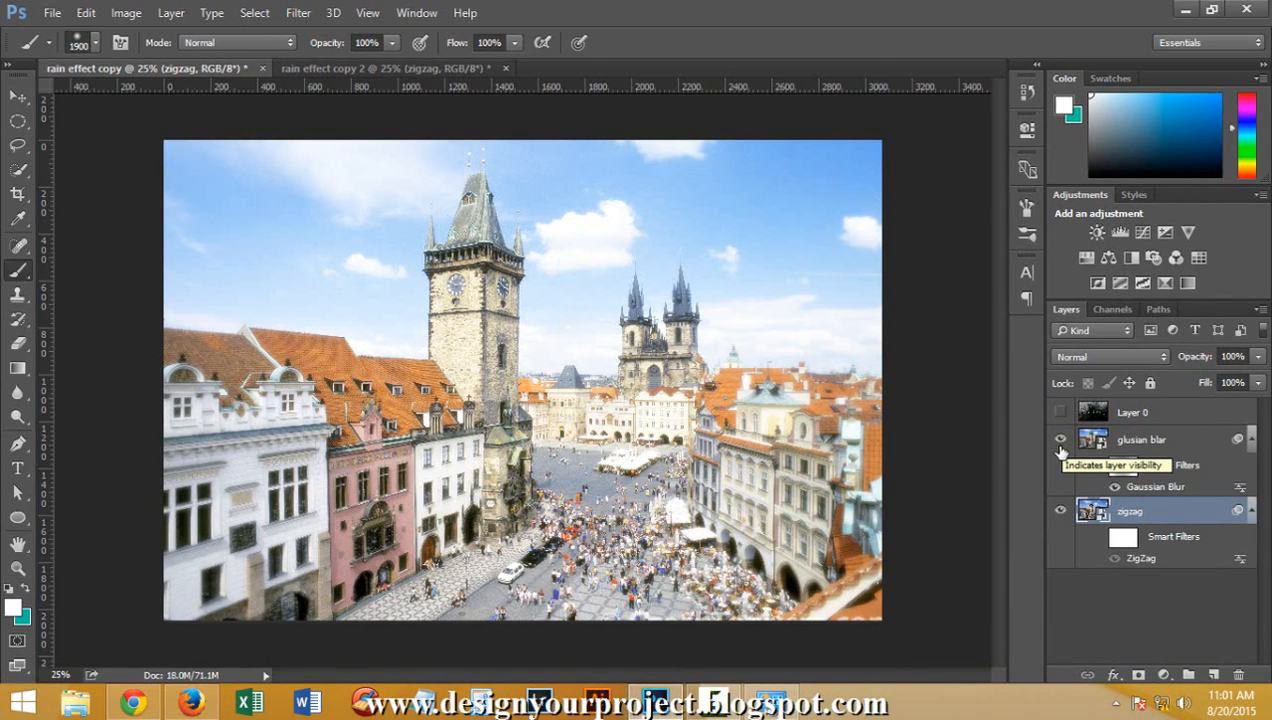
{"action": "left_click", "coordinate": [1060, 440]}
{"action": "left_click", "coordinate": [1060, 440]}
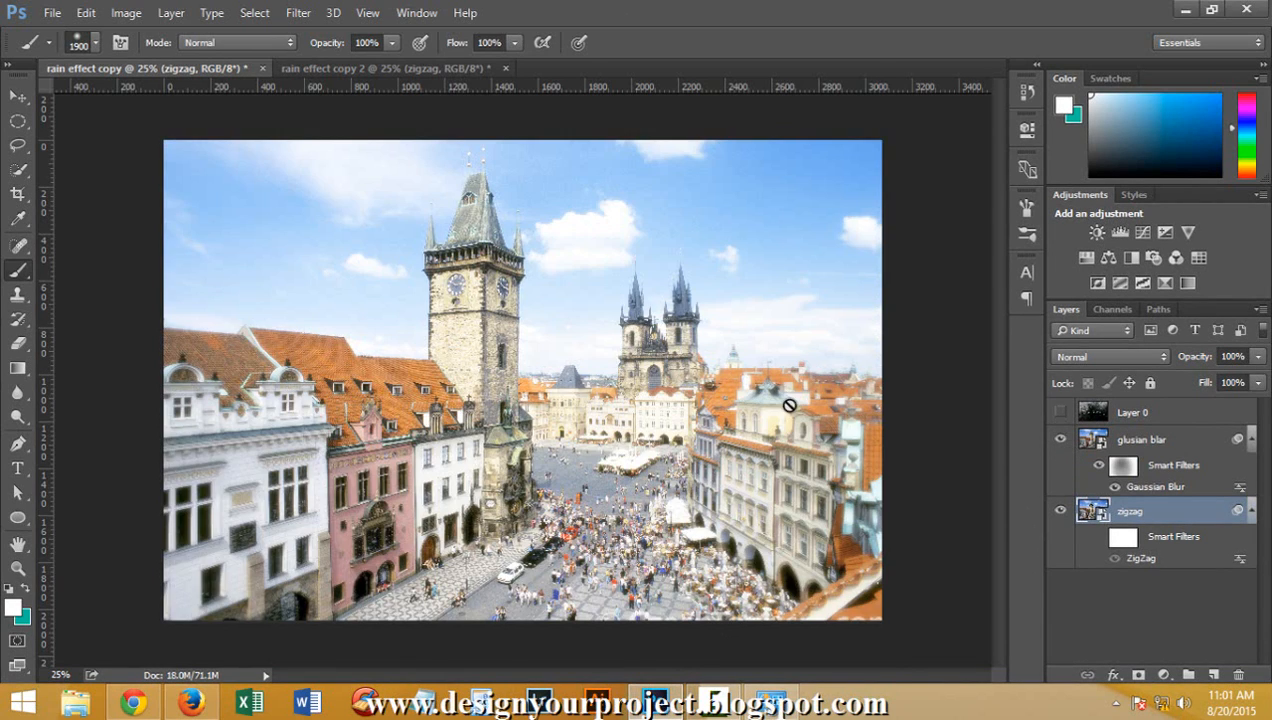
{"action": "left_click", "coordinate": [1060, 440]}
{"action": "left_click", "coordinate": [1060, 412]}
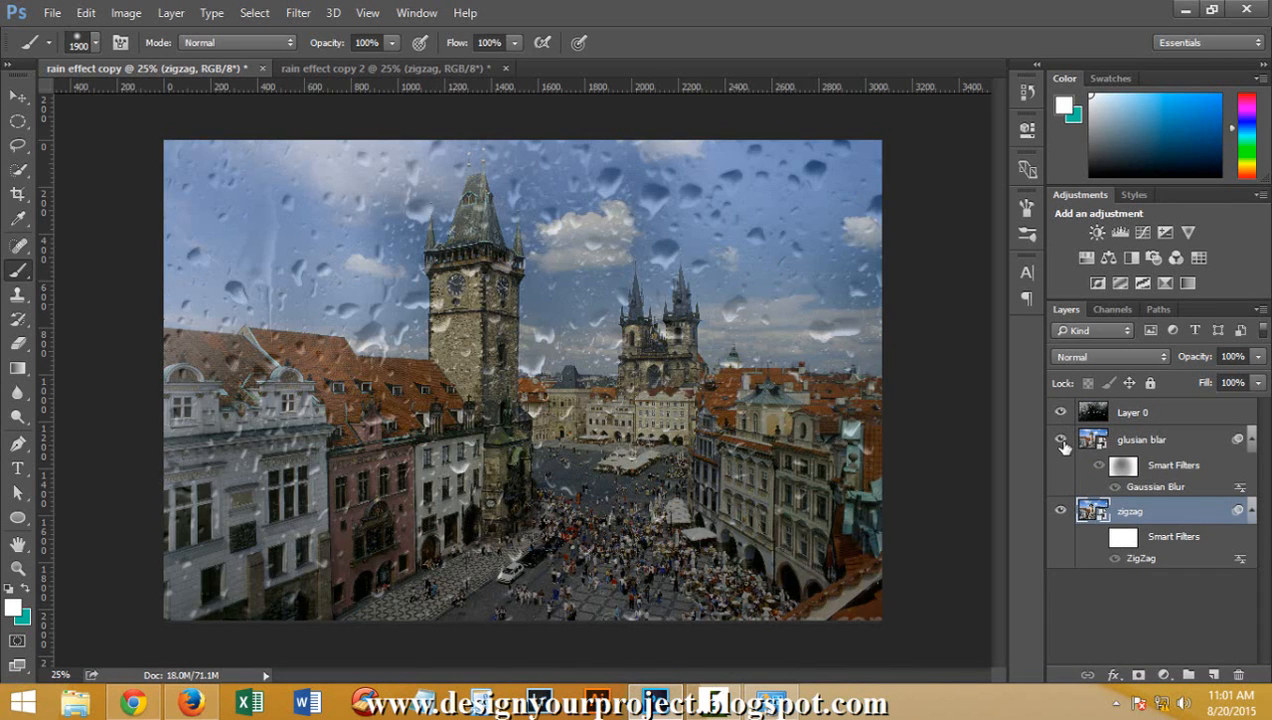
{"action": "left_click", "coordinate": [1060, 440]}
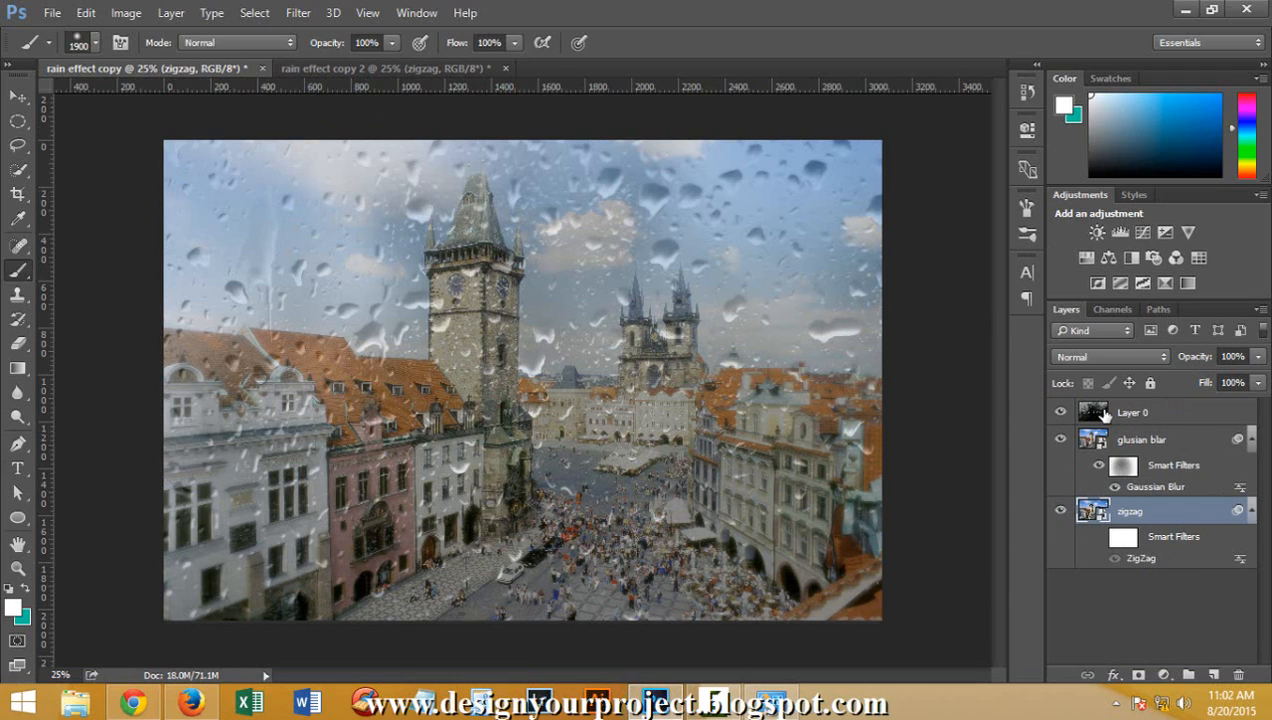
Compare the layers of the rain effect copy document with those of rain effect copy 2
{"action": "left_click", "coordinate": [380, 69]}
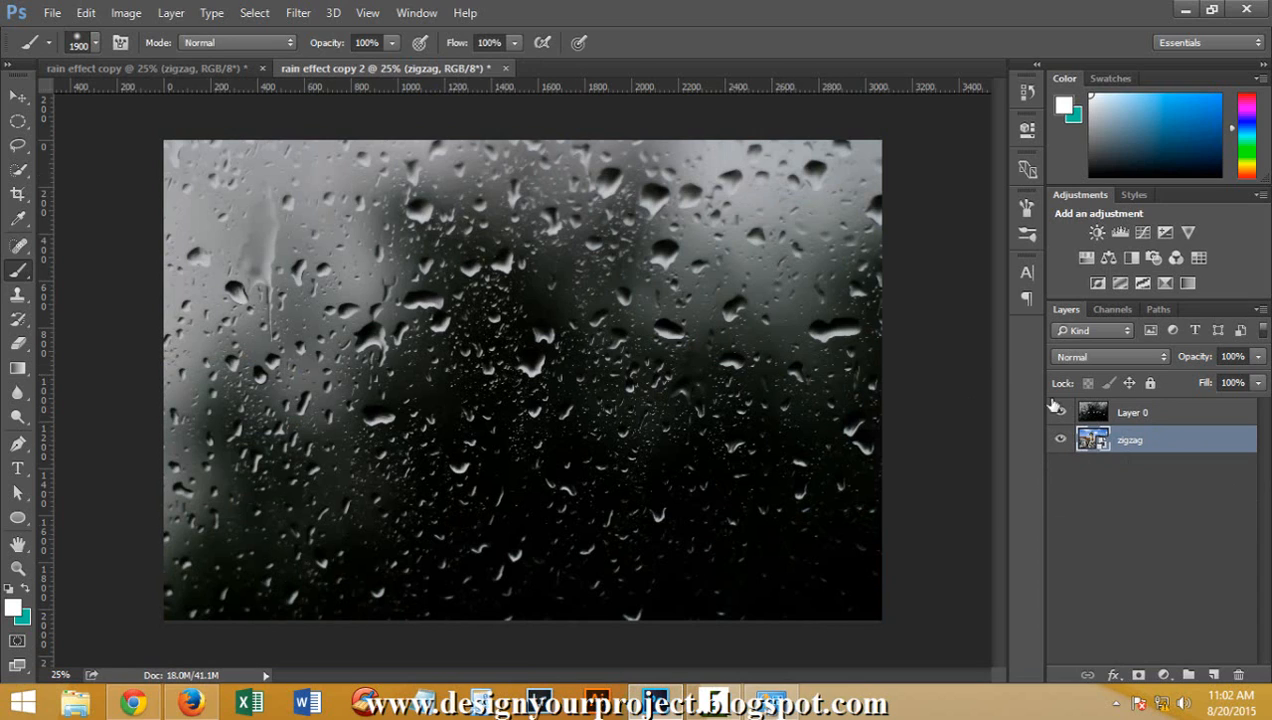
{"action": "left_click", "coordinate": [213, 69]}
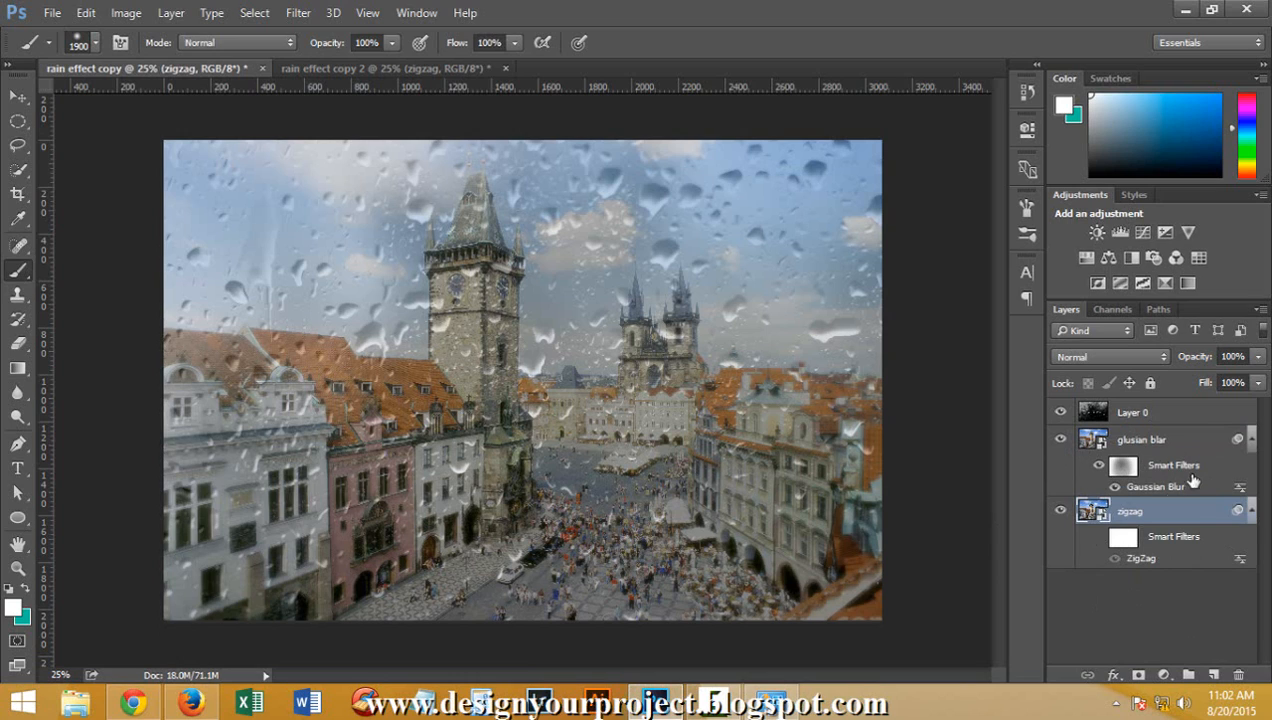
{"action": "left_click", "coordinate": [368, 65]}
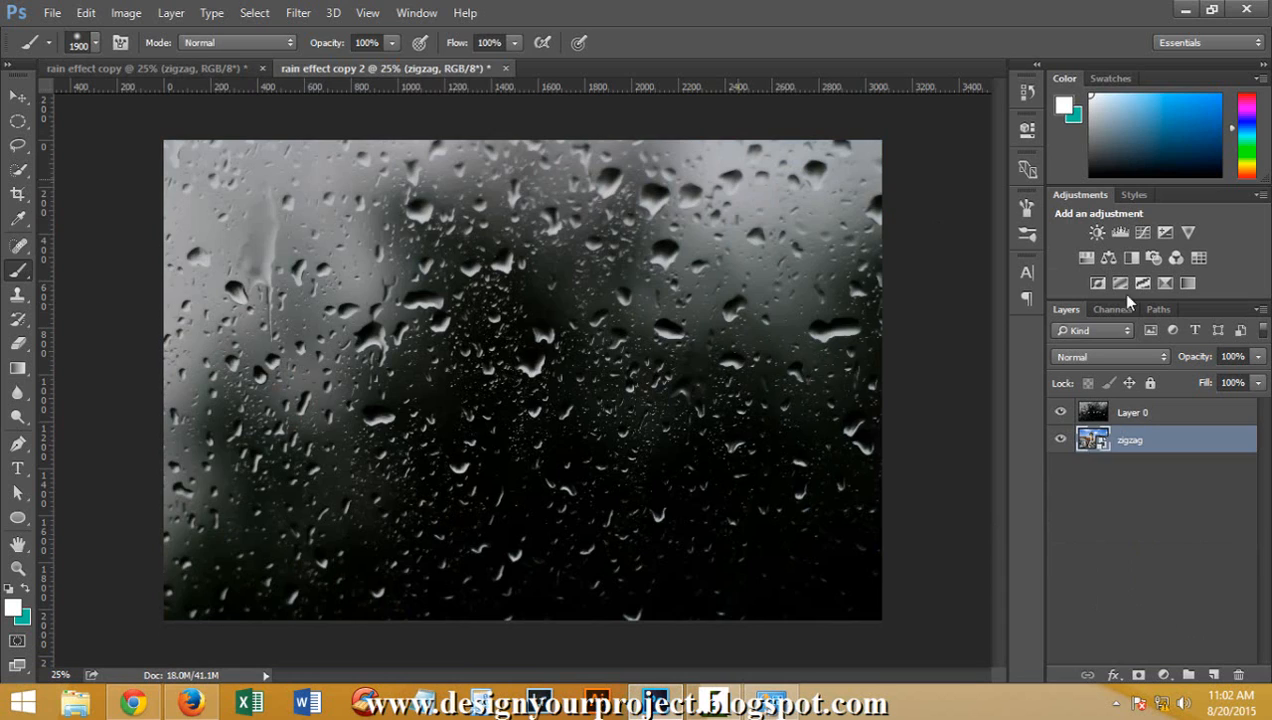
{"action": "left_click", "coordinate": [1174, 421]}
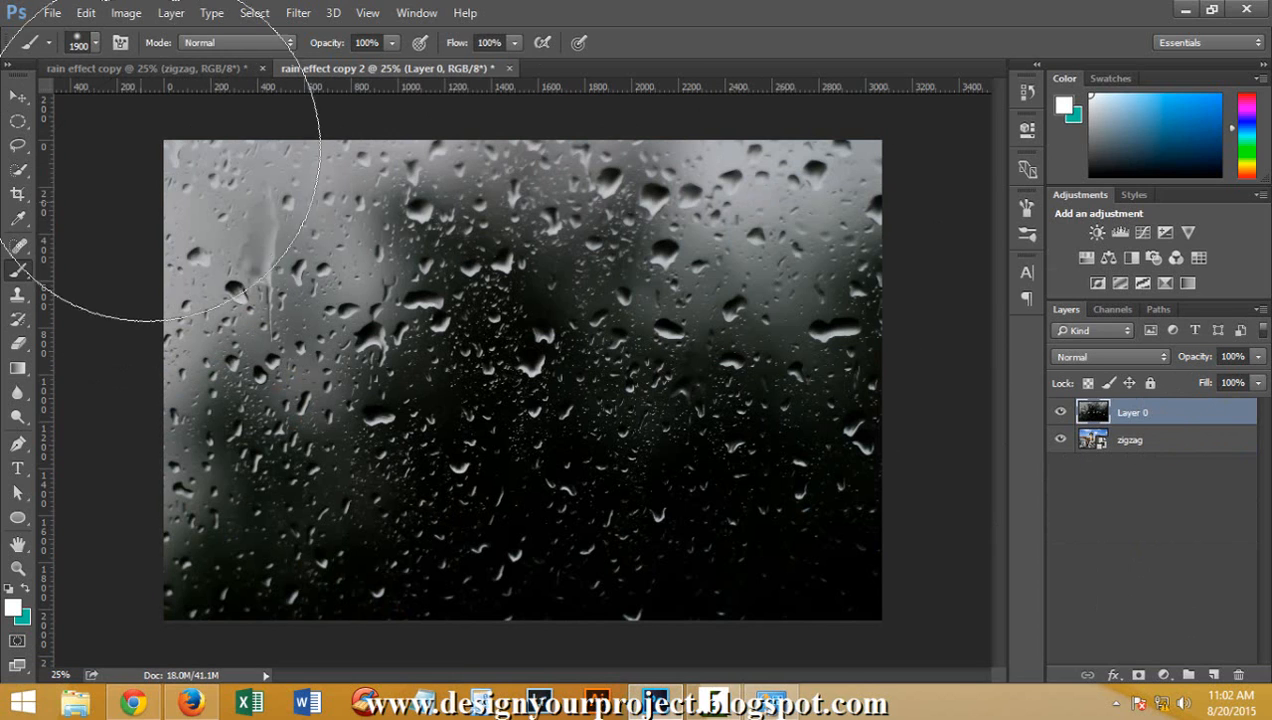
{"action": "left_click", "coordinate": [208, 69]}
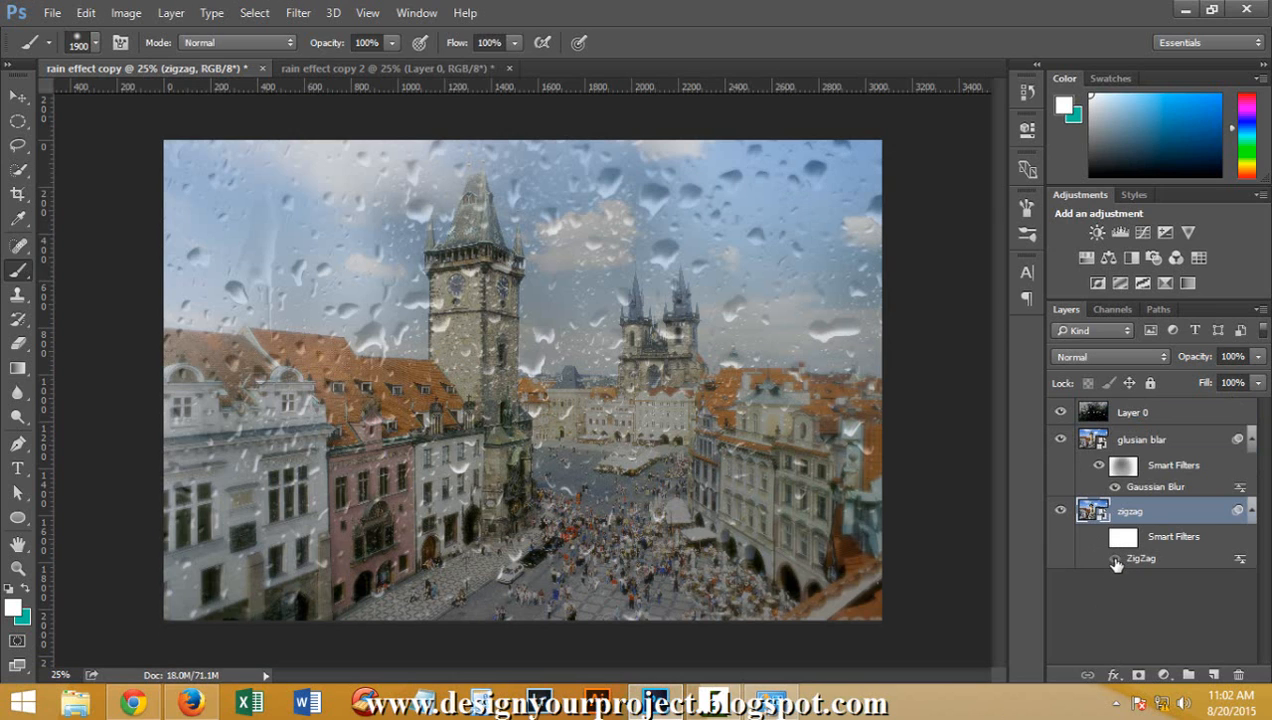
Toggle the zigzag layer's ZigZag smart filter off and on to examine its effect on the photo
{"action": "left_click", "coordinate": [1113, 559]}
{"action": "left_click", "coordinate": [1099, 538]}
{"action": "left_click", "coordinate": [1099, 540]}
{"action": "left_click", "coordinate": [1099, 540]}
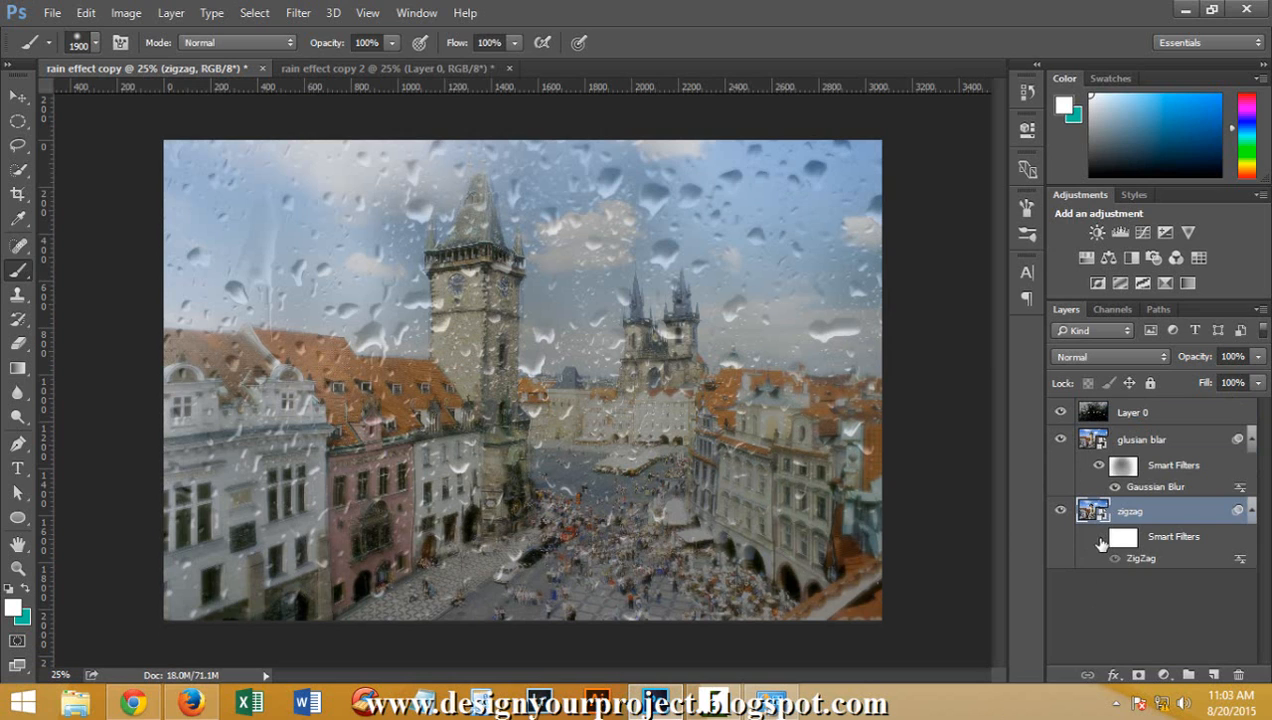
{"action": "left_click", "coordinate": [1099, 540]}
{"action": "left_click", "coordinate": [1100, 540]}
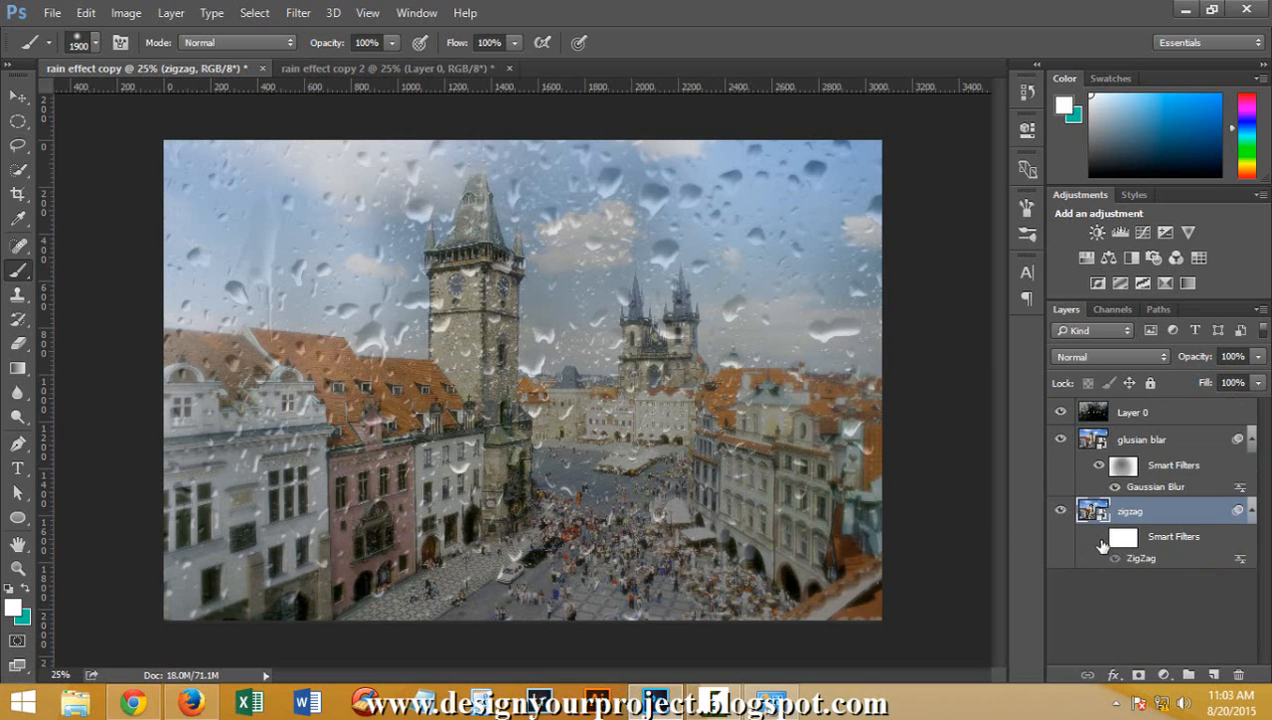
{"action": "left_click", "coordinate": [1100, 541]}
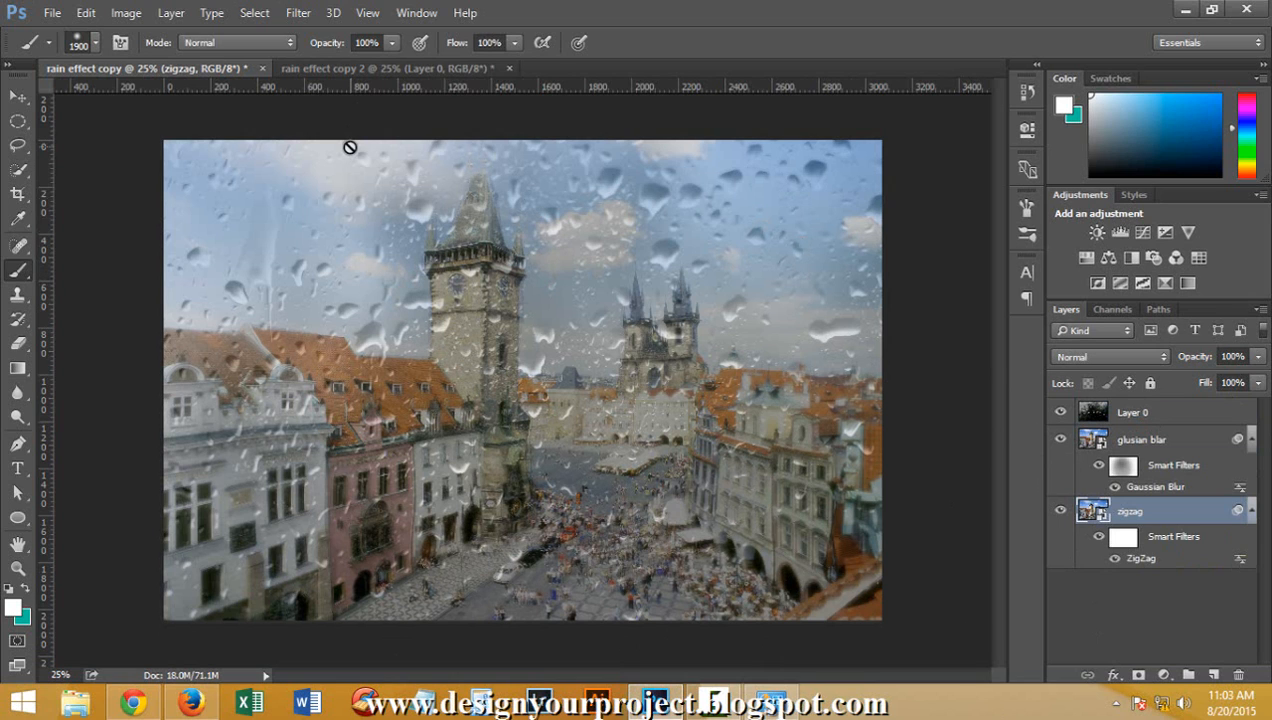
Switch to the rain effect copy 2 document, activate the Move tool and select Layer 0
{"action": "left_click", "coordinate": [390, 69]}
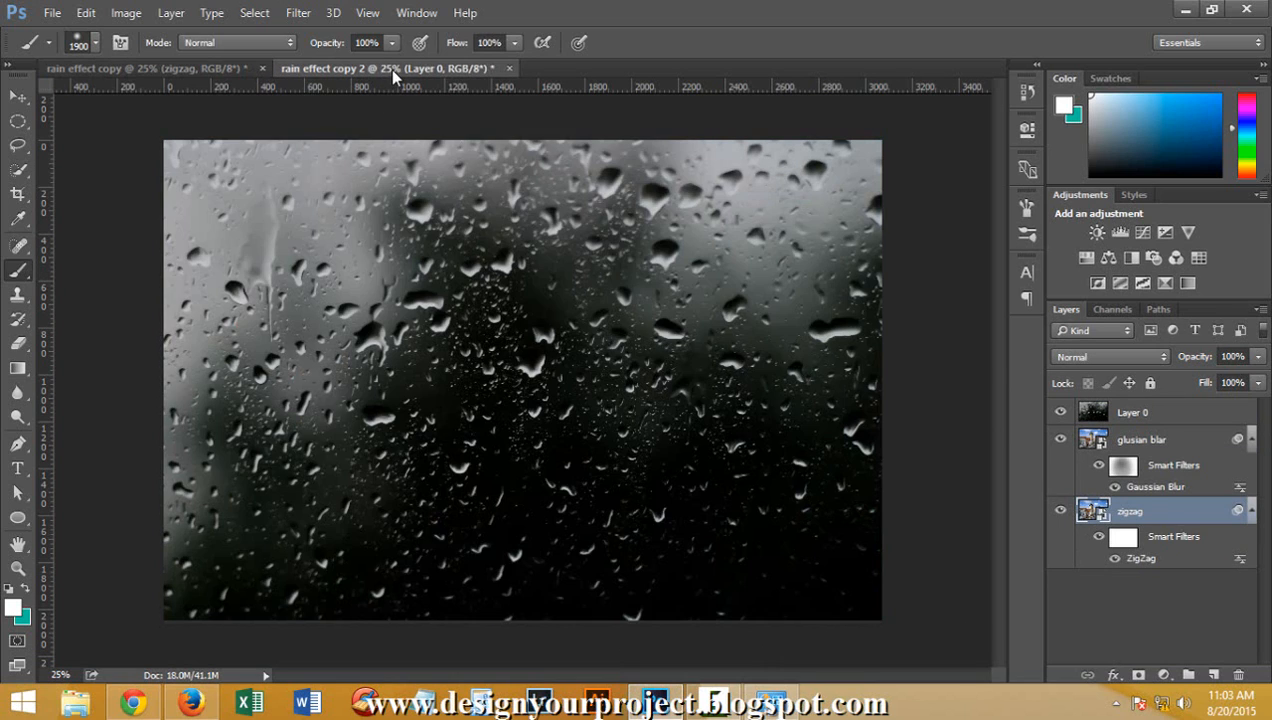
{"action": "left_click", "coordinate": [19, 97]}
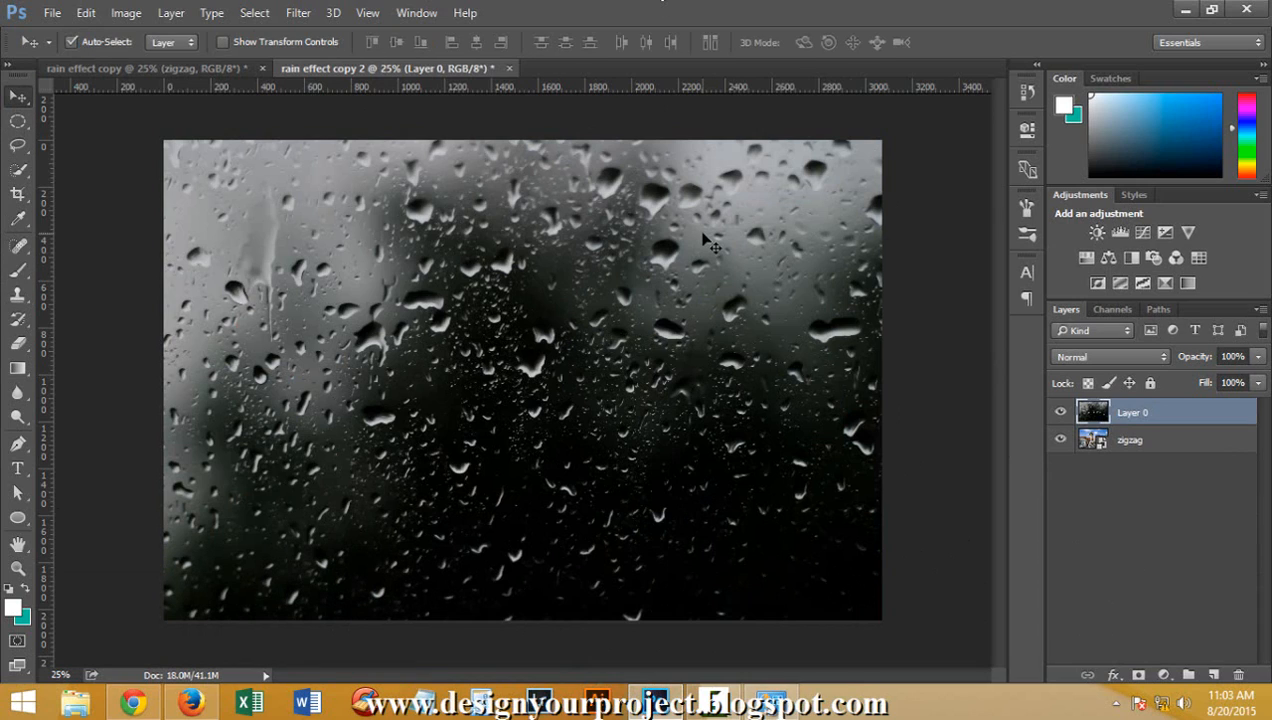
{"action": "left_click", "coordinate": [1170, 446]}
{"action": "left_click", "coordinate": [1180, 411]}
{"action": "right_click", "coordinate": [1182, 410]}
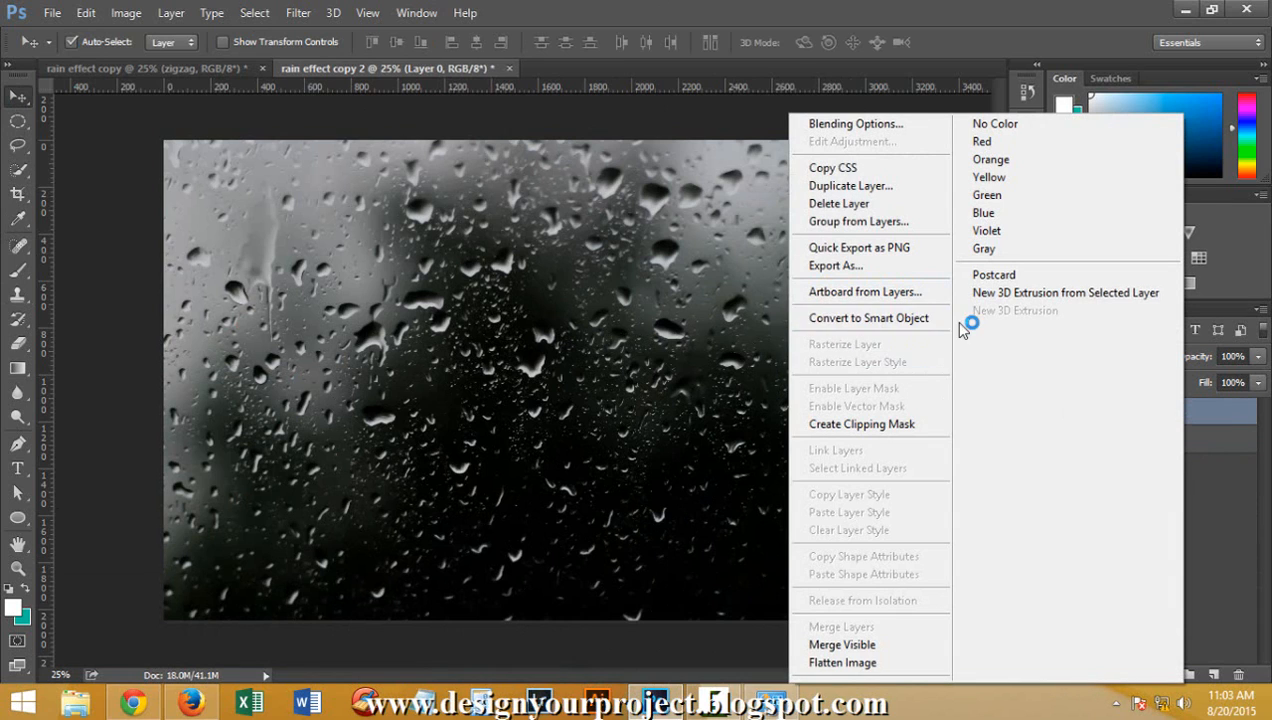
{"action": "left_click", "coordinate": [1238, 511]}
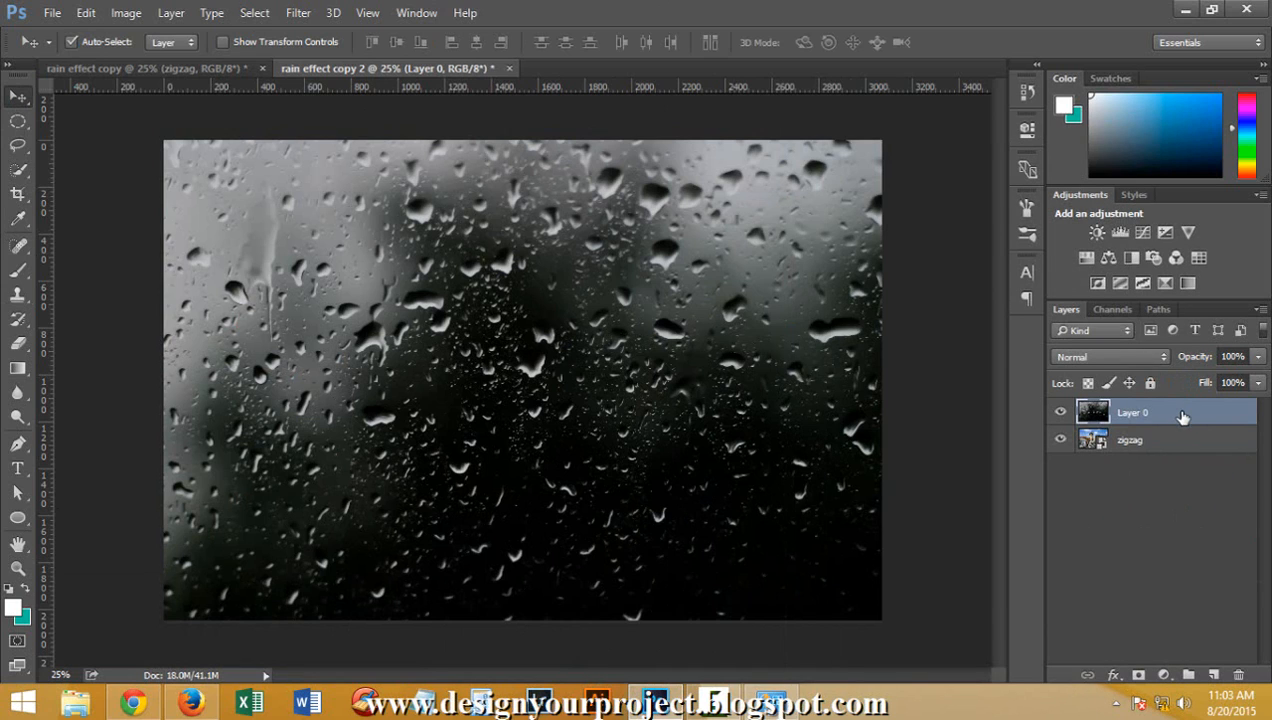
Try converting Layer 0 for smart filters, and undo the conversion
{"action": "left_click", "coordinate": [300, 13]}
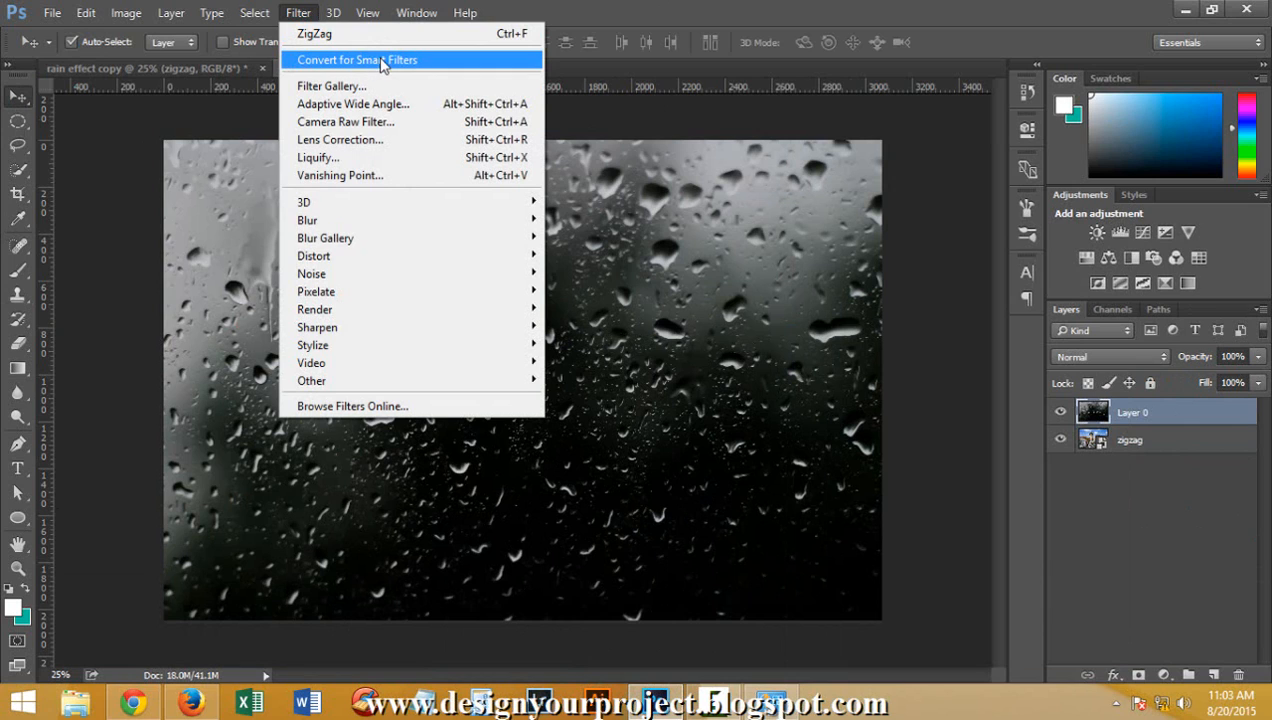
{"action": "left_click", "coordinate": [437, 62]}
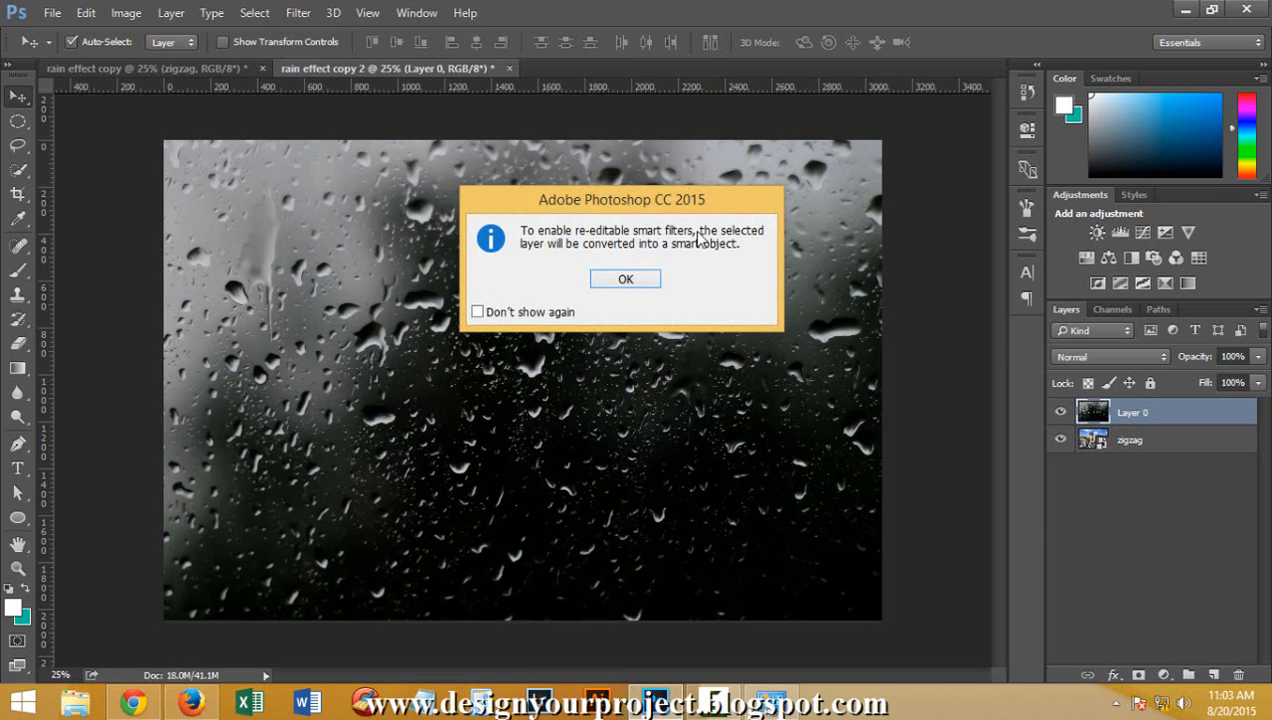
{"action": "left_click", "coordinate": [638, 279]}
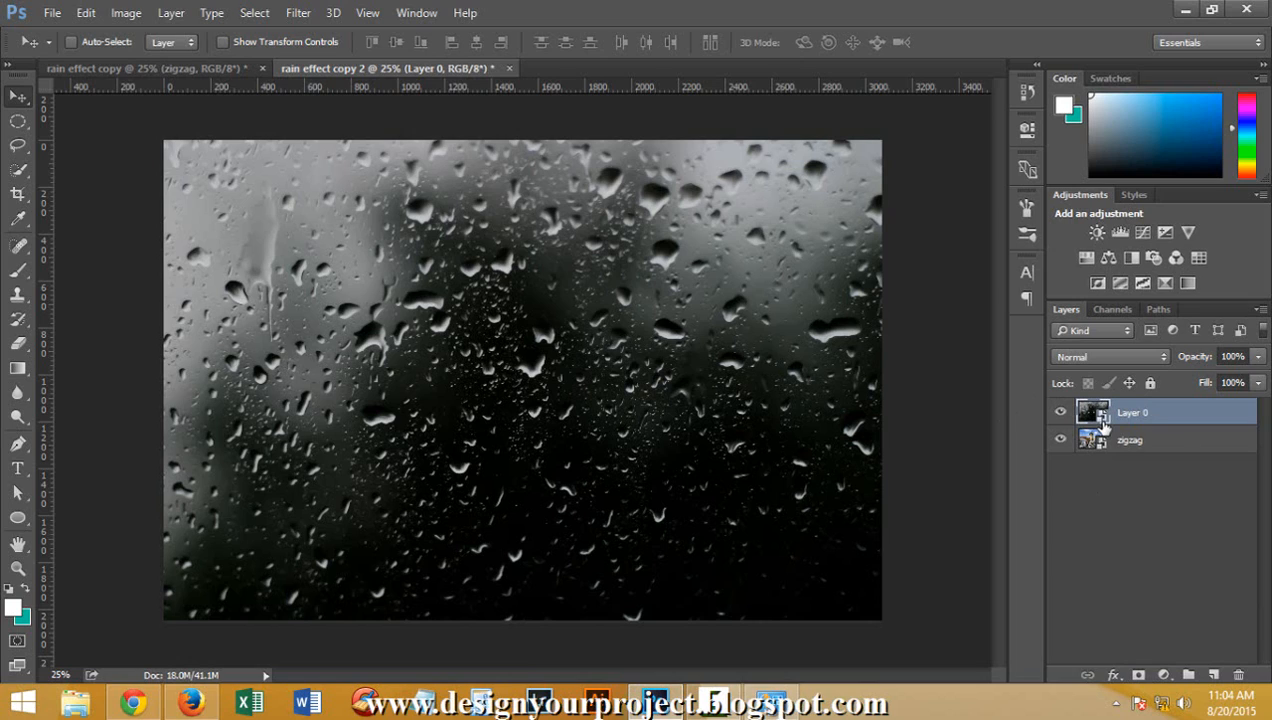
{"action": "key", "text": "ctrl+z"}
Hide Layer 0 and duplicate the zigzag layer
{"action": "left_click", "coordinate": [1182, 440]}
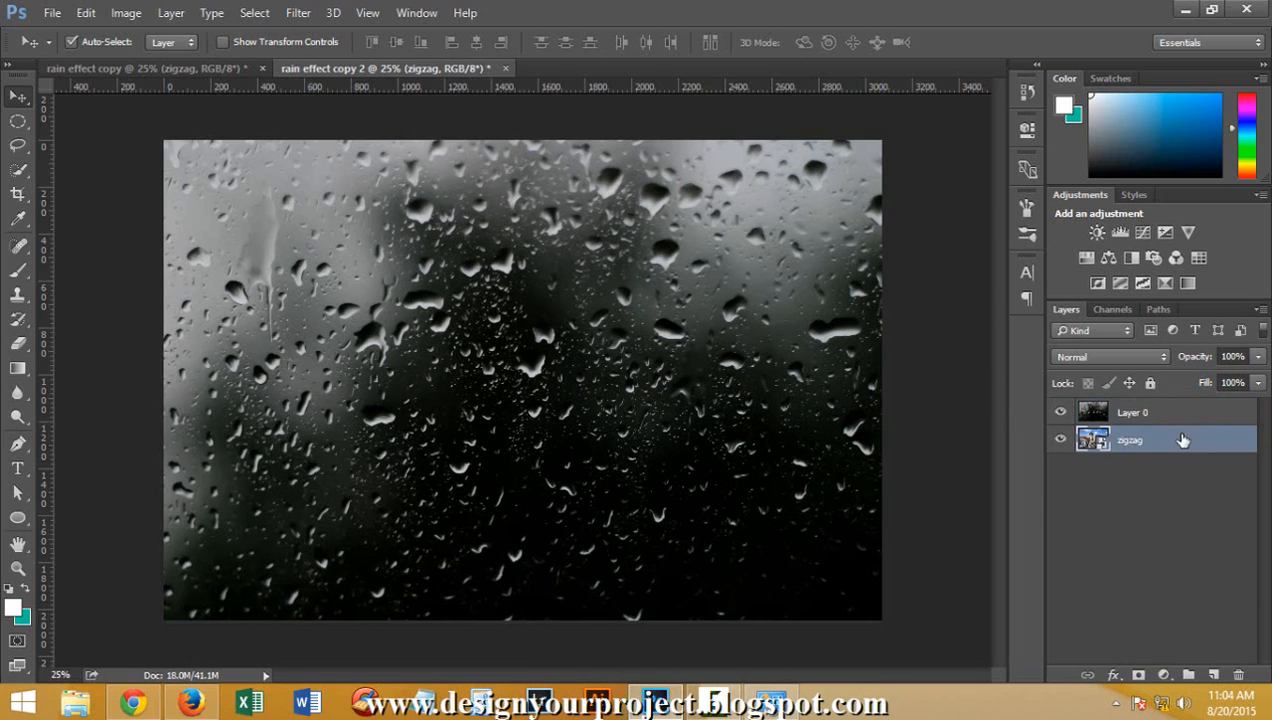
{"action": "left_click", "coordinate": [1061, 413]}
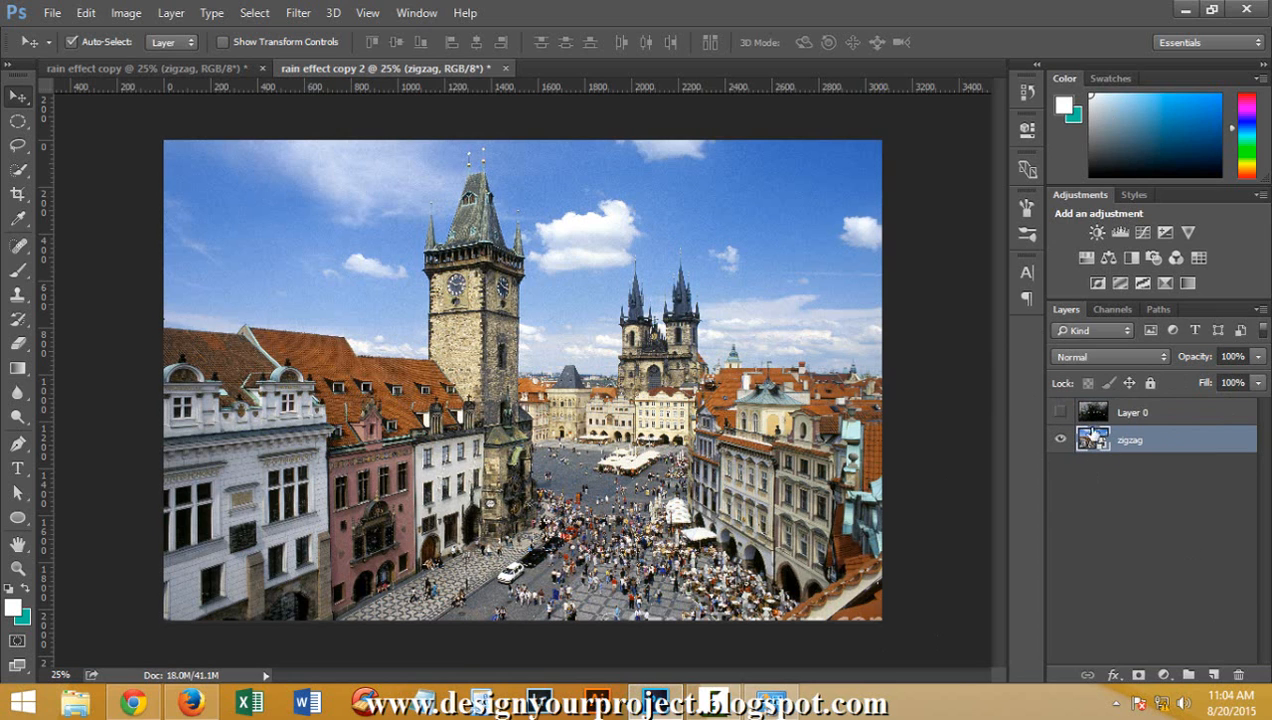
{"action": "key", "text": "ctrl+j"}
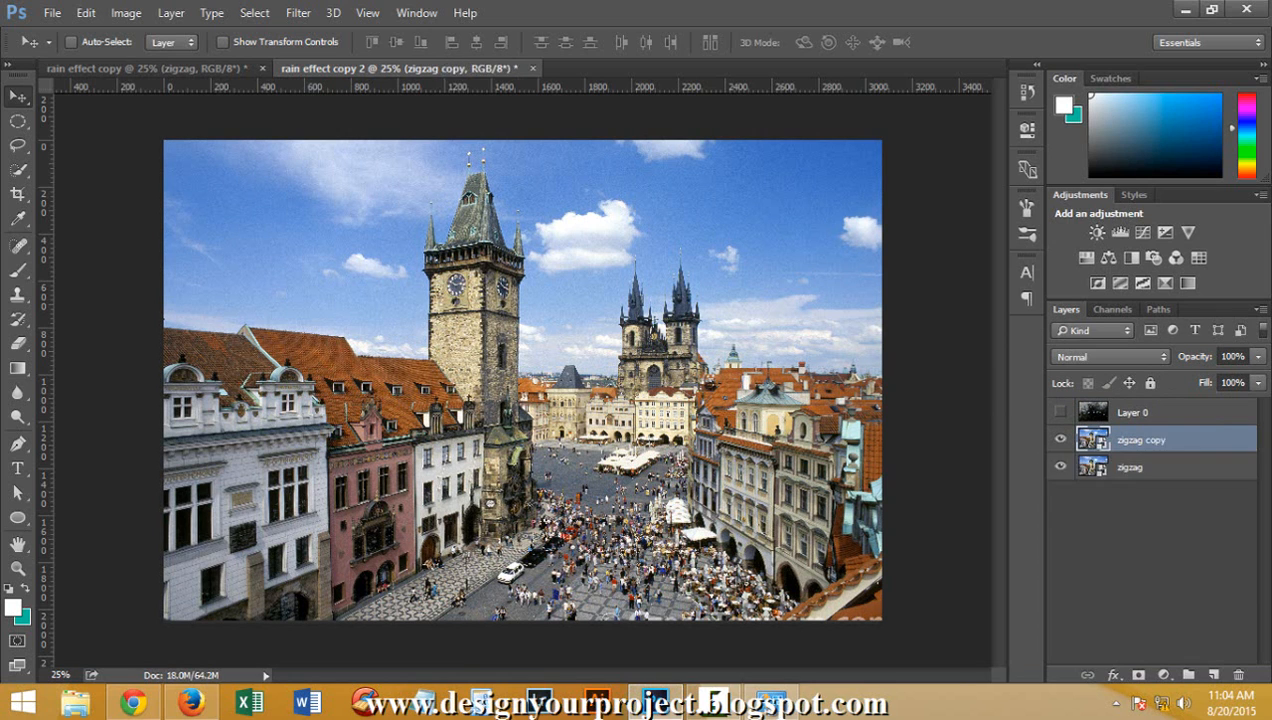
Rename the duplicated zigzag layer as "gussian blur"
{"action": "double_click", "coordinate": [1150, 442]}
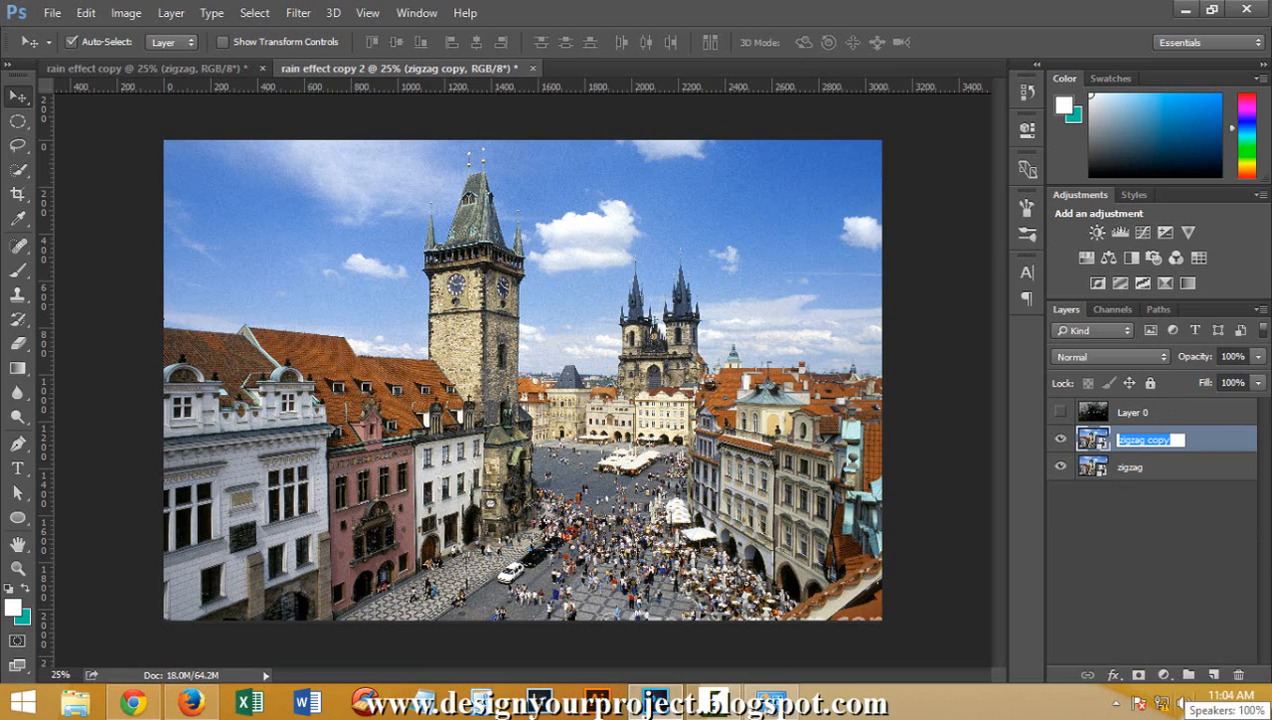
{"action": "type", "text": "gussian blur"}
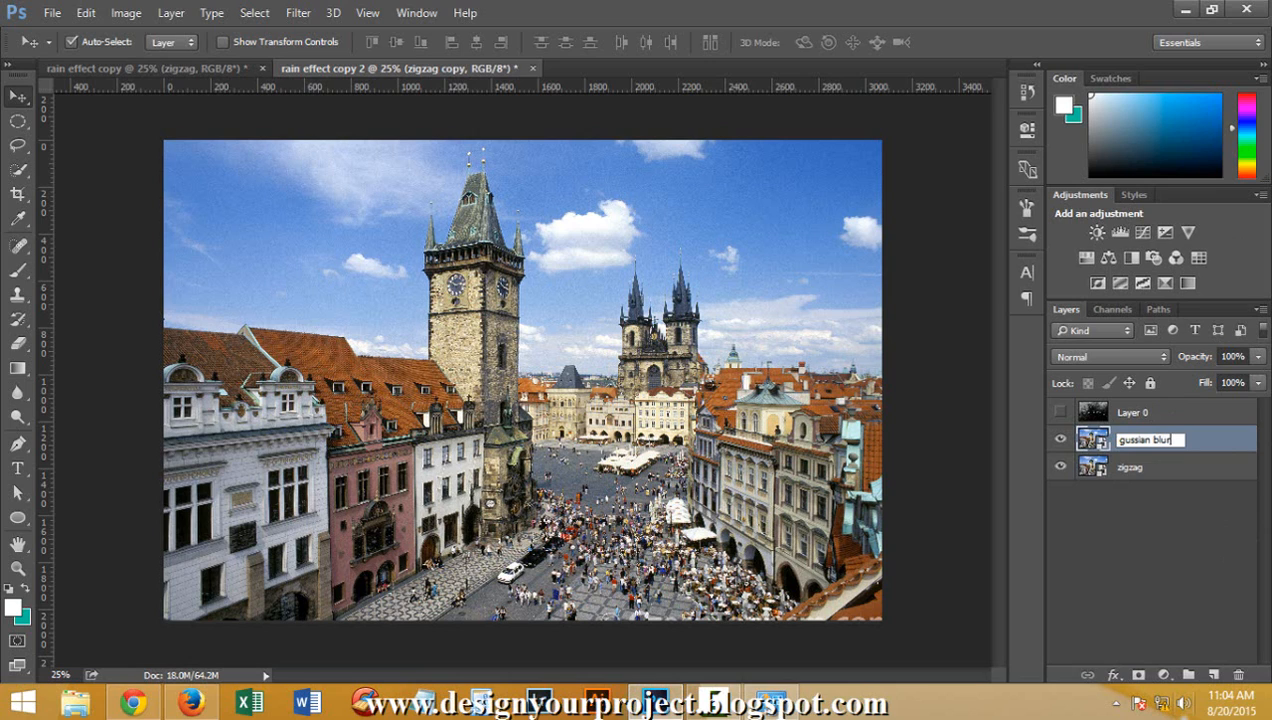
{"action": "left_click", "coordinate": [878, 598]}
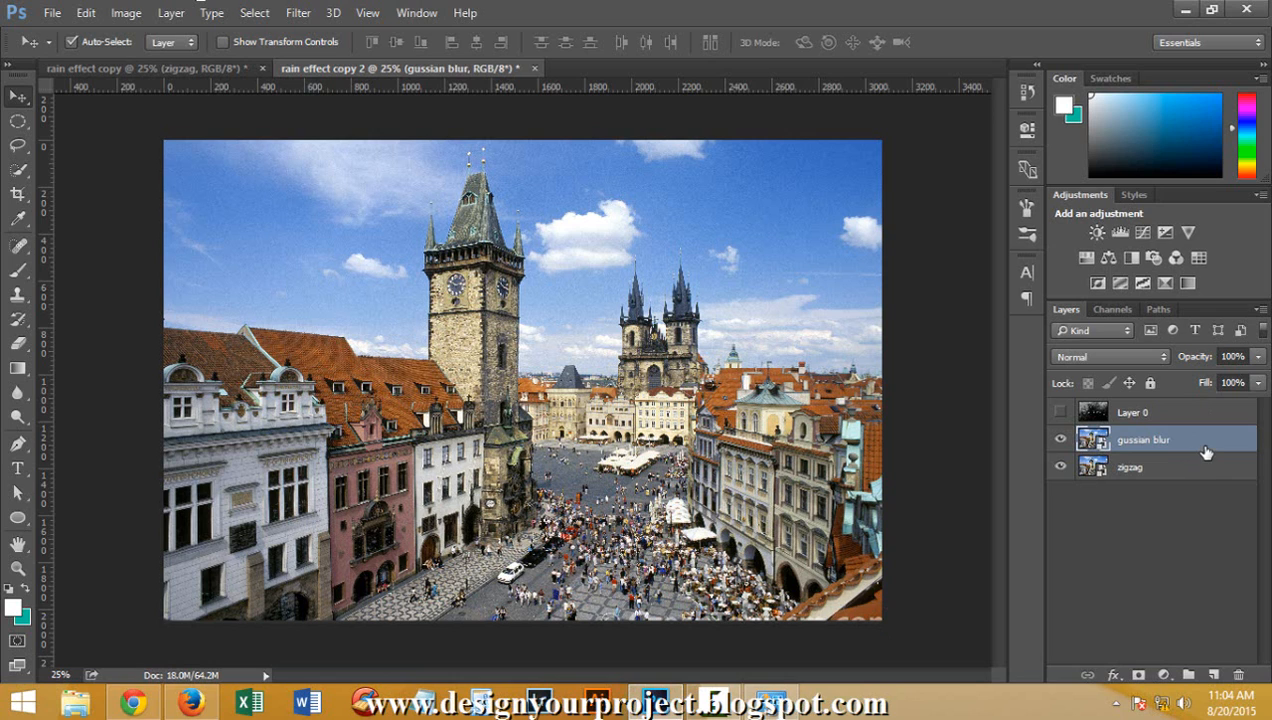
Apply a Gaussian Blur smart filter with a 10.0-pixel radius to the gussian blur layer
{"action": "left_click", "coordinate": [316, 12]}
{"action": "mouse_move", "coordinate": [378, 219]}
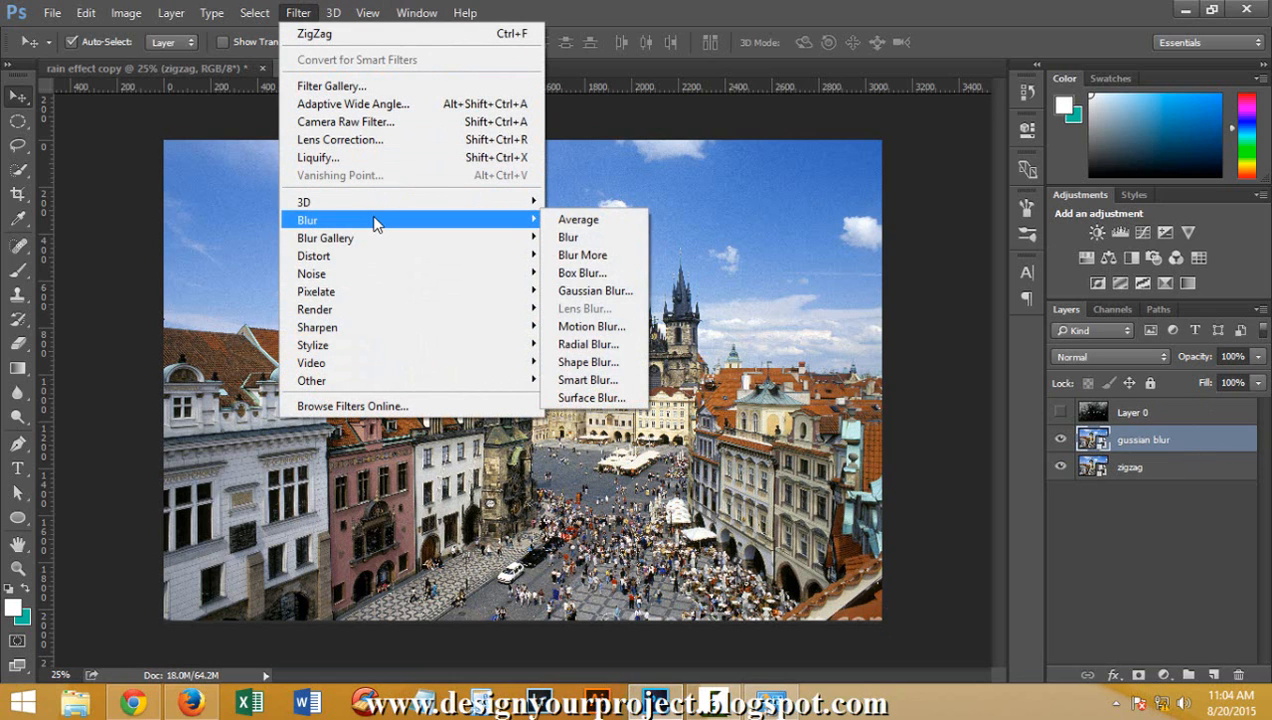
{"action": "left_click", "coordinate": [598, 291]}
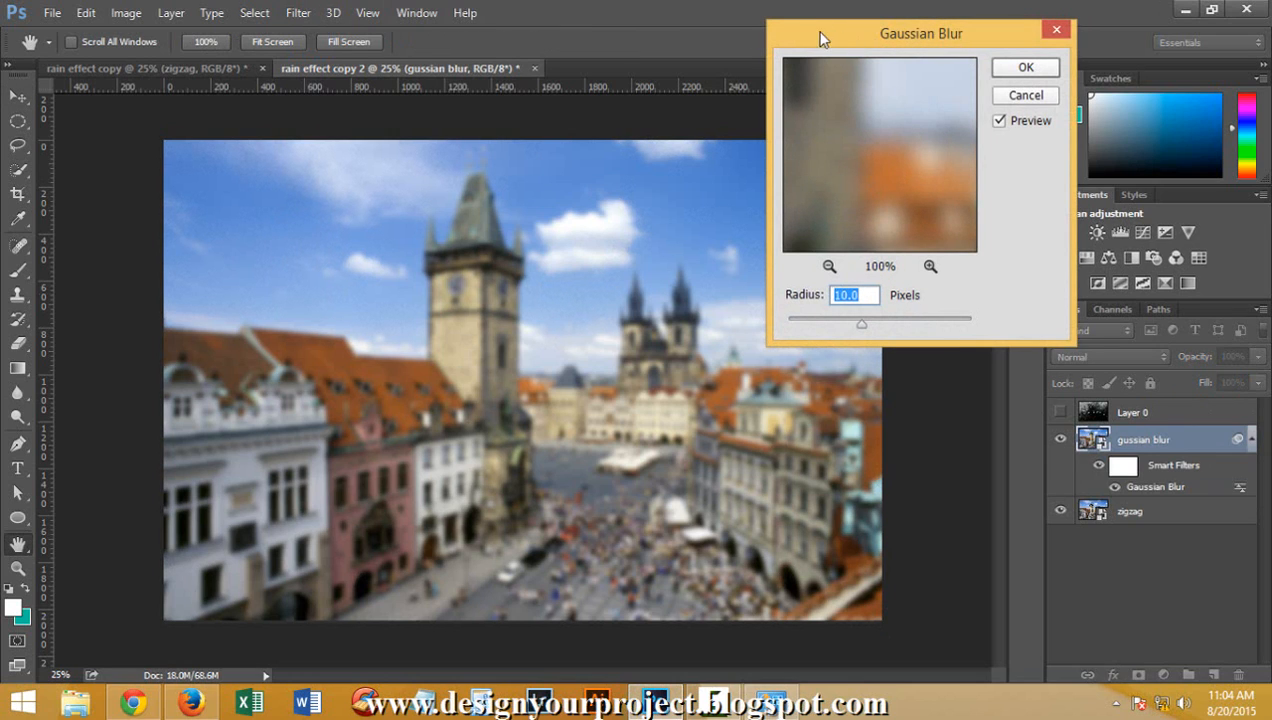
{"action": "left_click_drag", "start_coordinate": [835, 34], "coordinate": [740, 60]}
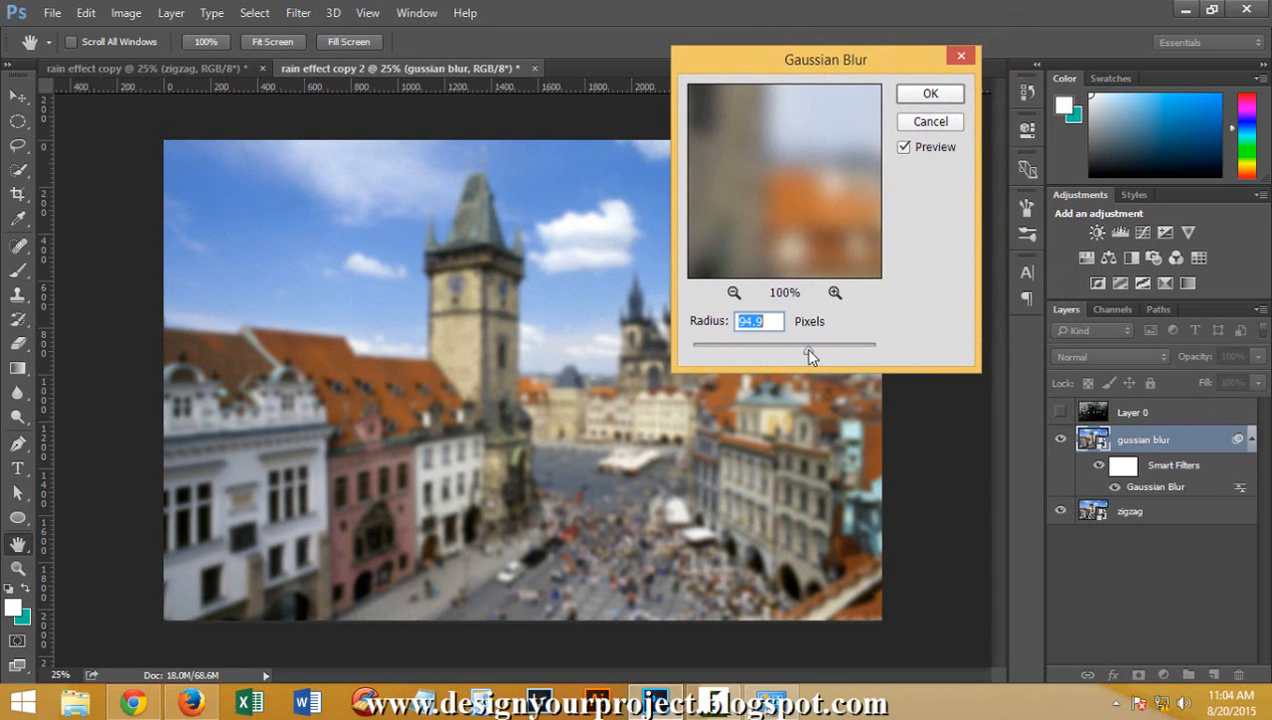
{"action": "left_click_drag", "start_coordinate": [810, 356], "coordinate": [959, 348]}
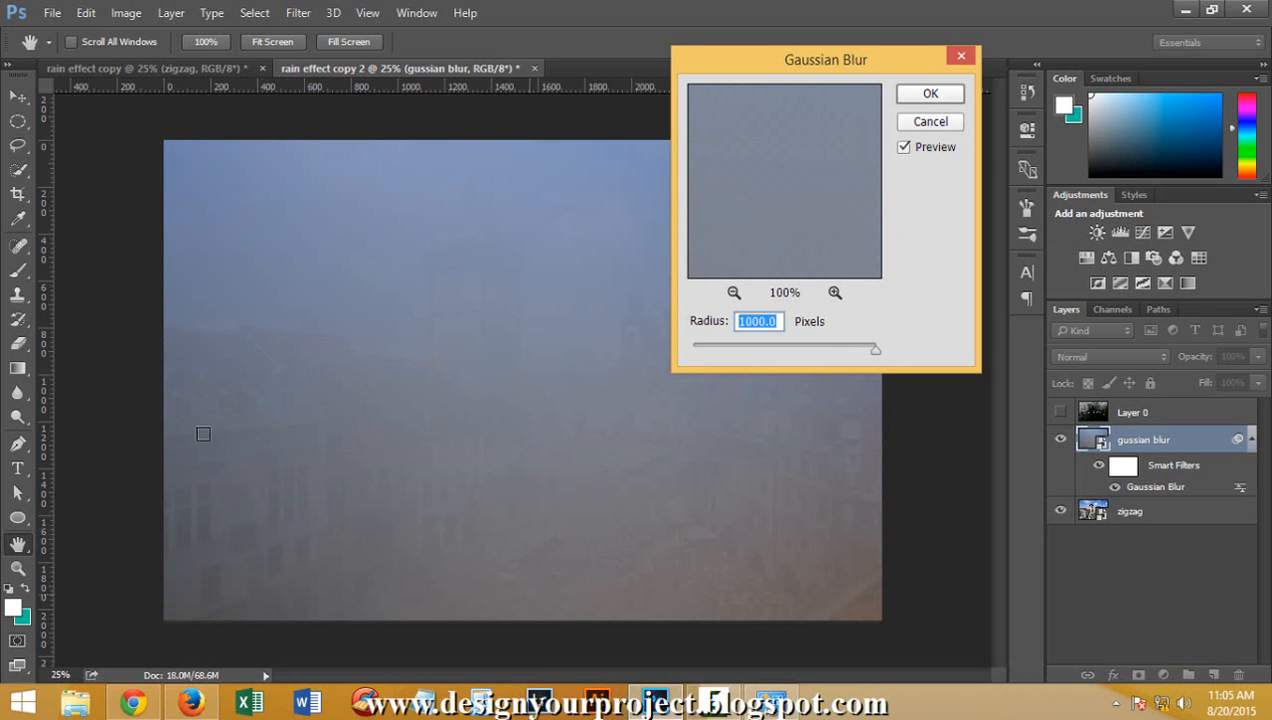
{"action": "left_click_drag", "start_coordinate": [871, 352], "coordinate": [864, 352]}
{"action": "left_click_drag", "start_coordinate": [771, 343], "coordinate": [766, 340]}
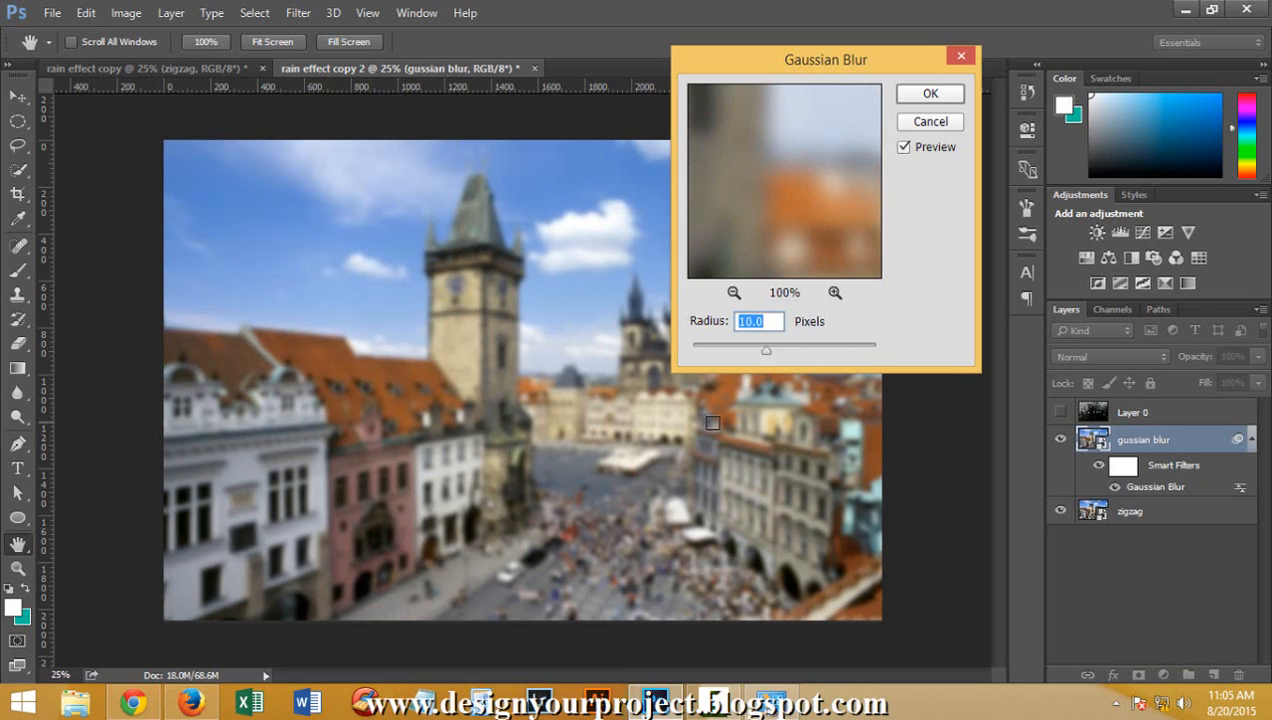
{"action": "left_click", "coordinate": [868, 693]}
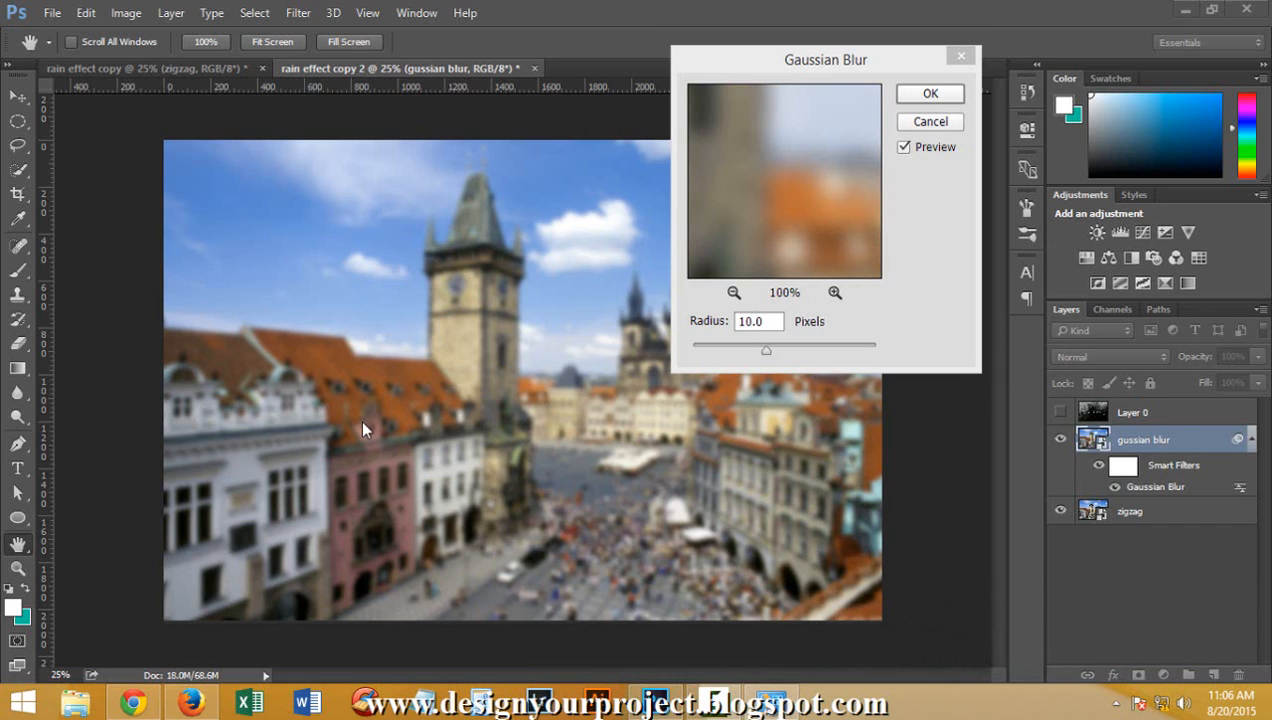
{"action": "left_click", "coordinate": [930, 93]}
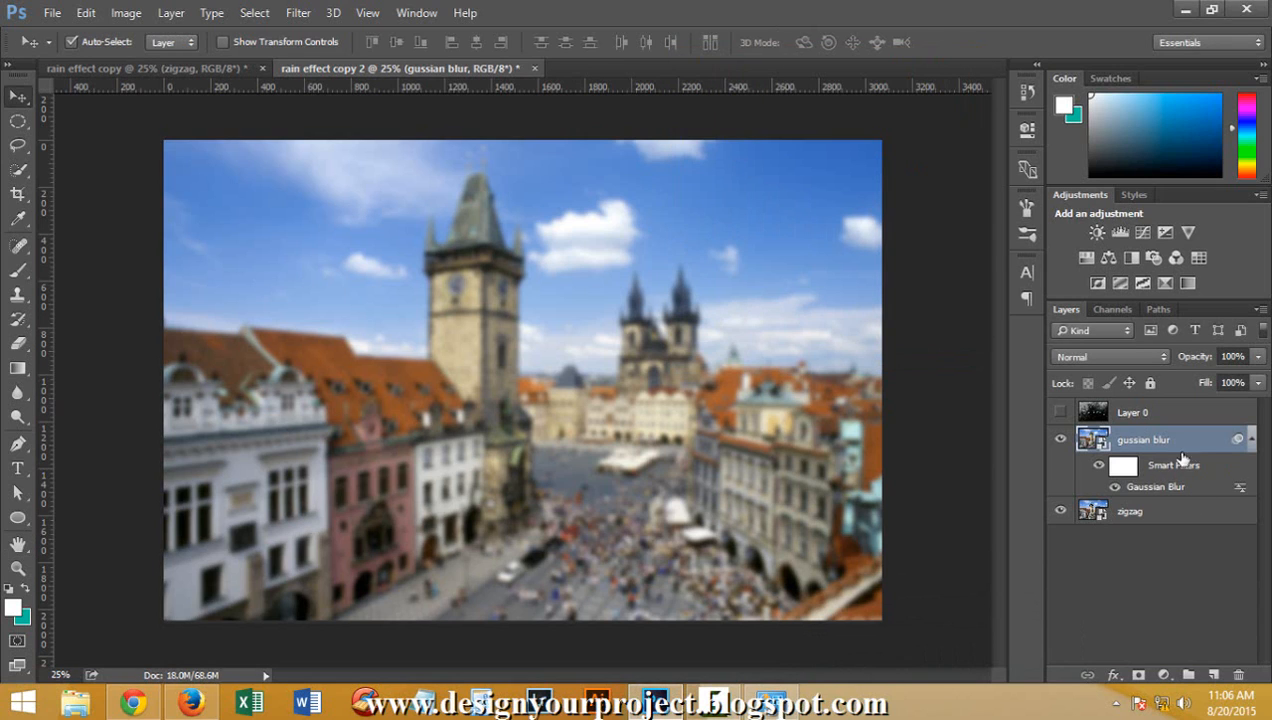
Try the Darken and Darker Color blend modes for the Gaussian Blur smart filter, and restore Normal
{"action": "double_click", "coordinate": [1240, 493]}
{"action": "left_click_drag", "start_coordinate": [560, 128], "coordinate": [830, 120]}
{"action": "left_click", "coordinate": [857, 155]}
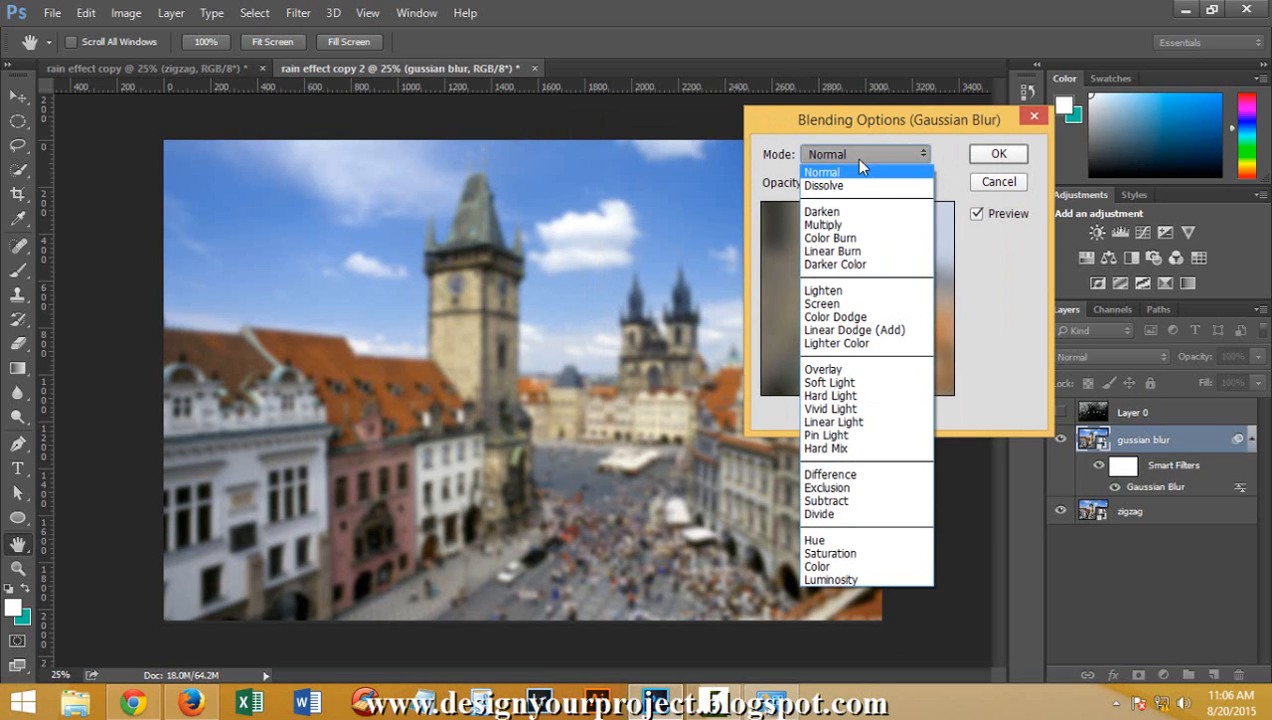
{"action": "left_click", "coordinate": [855, 212]}
{"action": "left_click", "coordinate": [857, 155]}
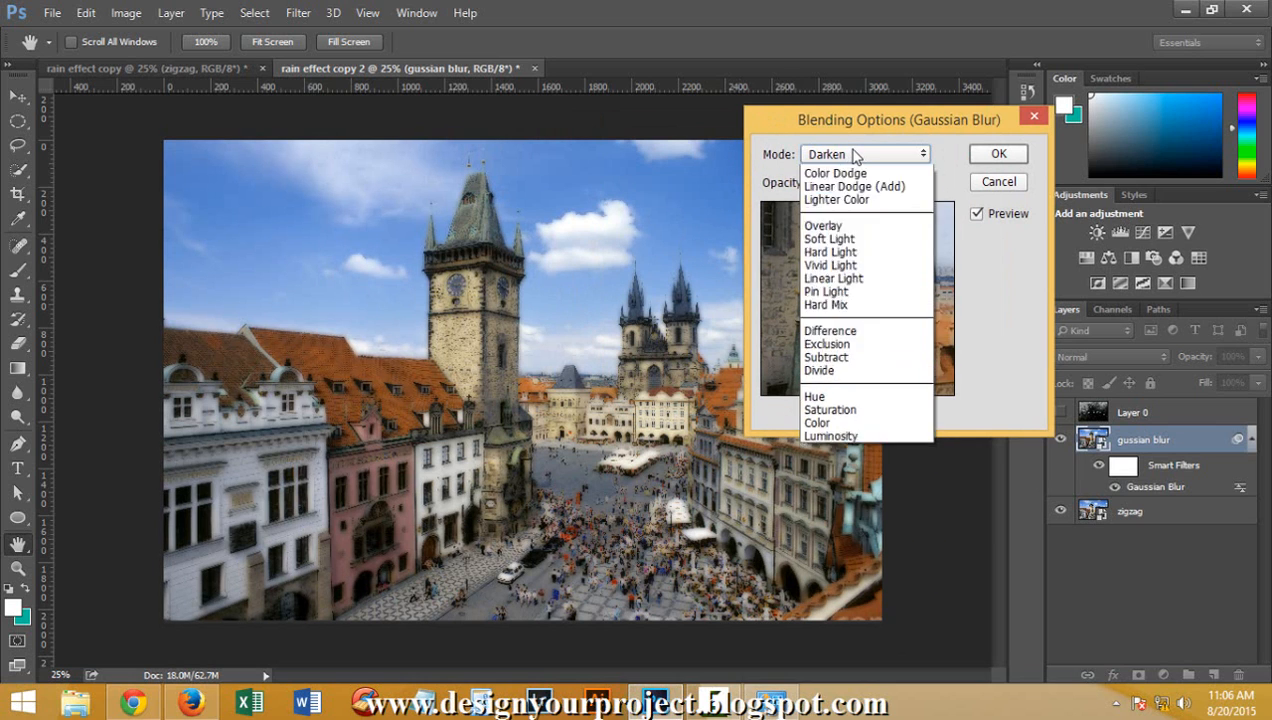
{"action": "left_click", "coordinate": [853, 262]}
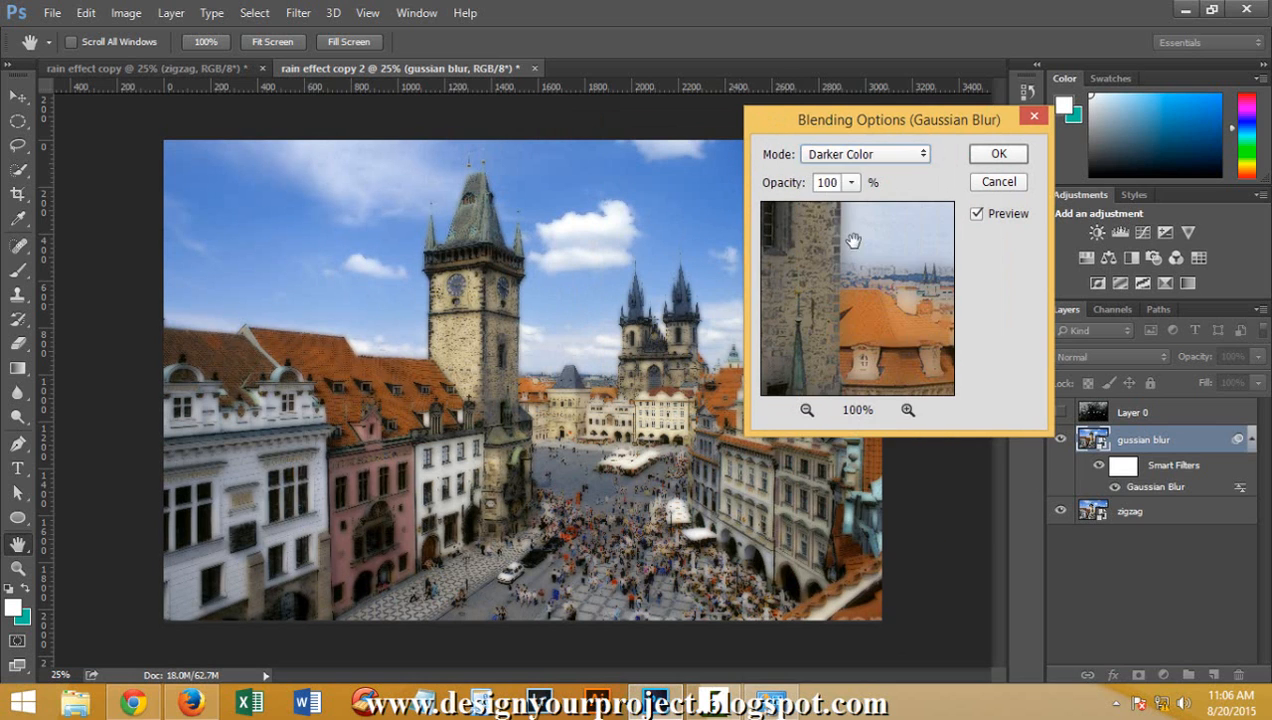
{"action": "left_click", "coordinate": [857, 156]}
{"action": "left_click", "coordinate": [849, 170]}
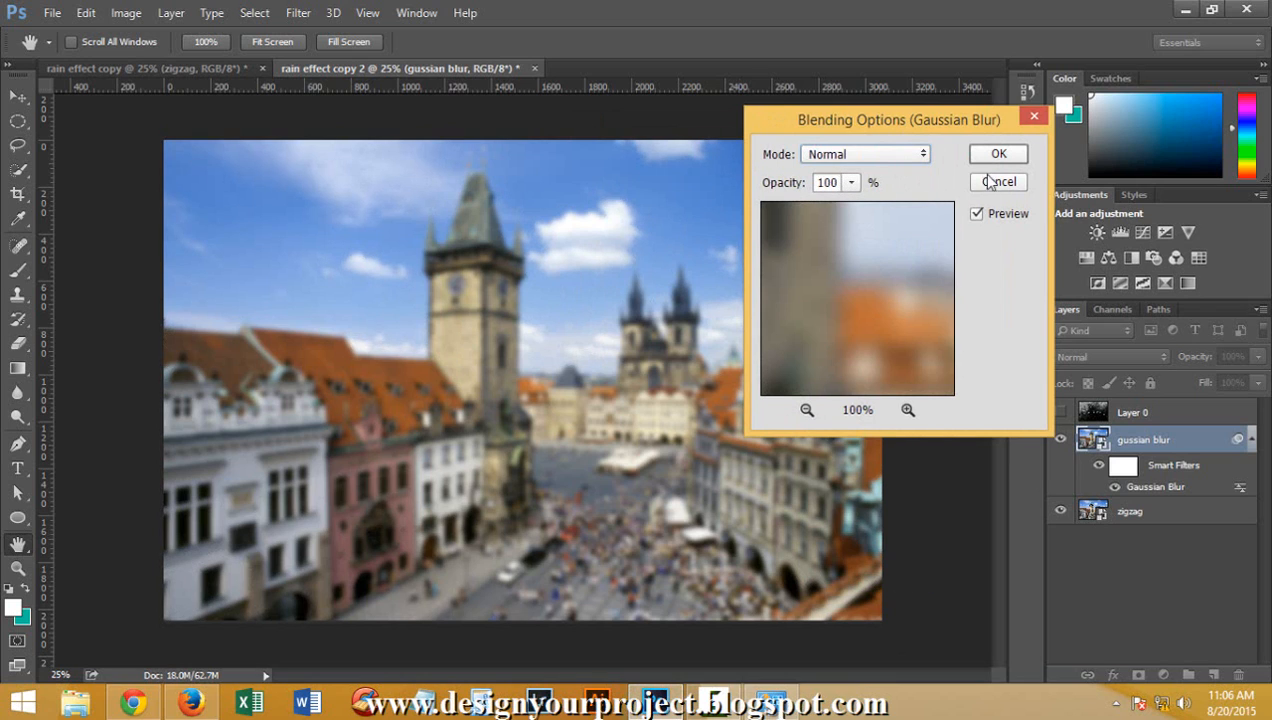
{"action": "left_click", "coordinate": [1002, 153]}
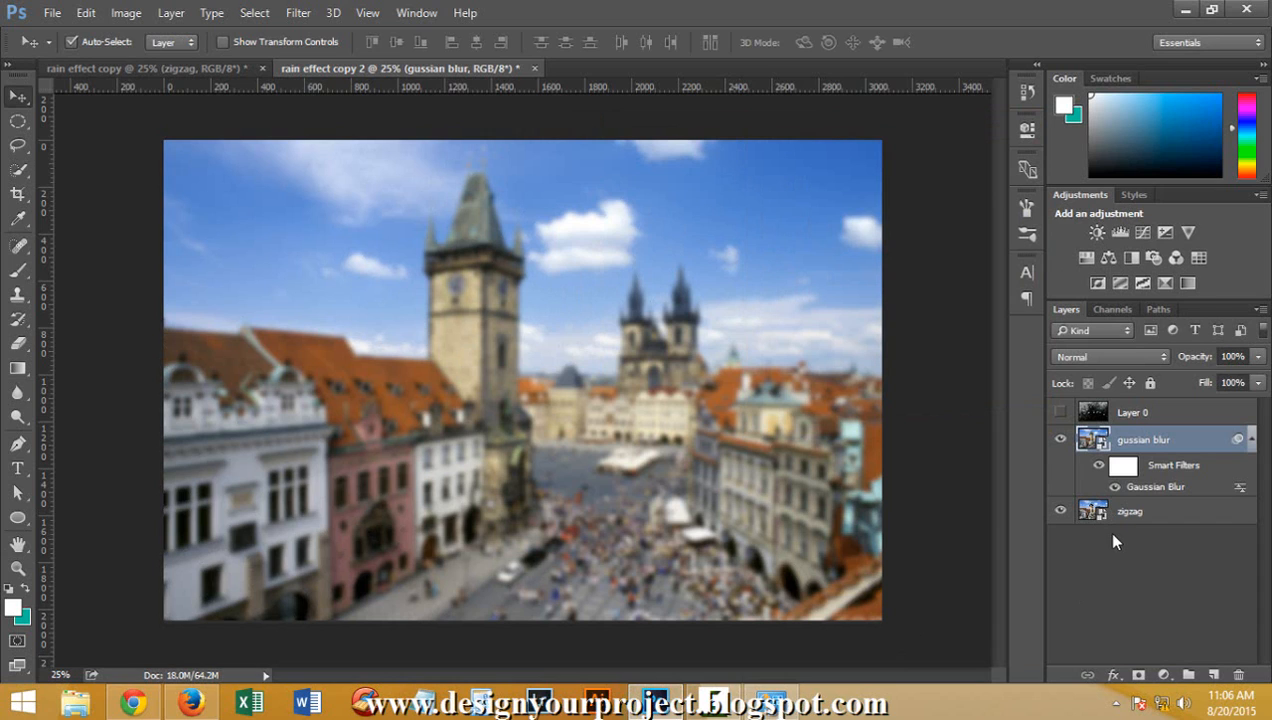
Hide the gussian blur layer, and open the ZigZag distortion filter for the zigzag layer with the tower in its preview
{"action": "left_click", "coordinate": [1061, 440]}
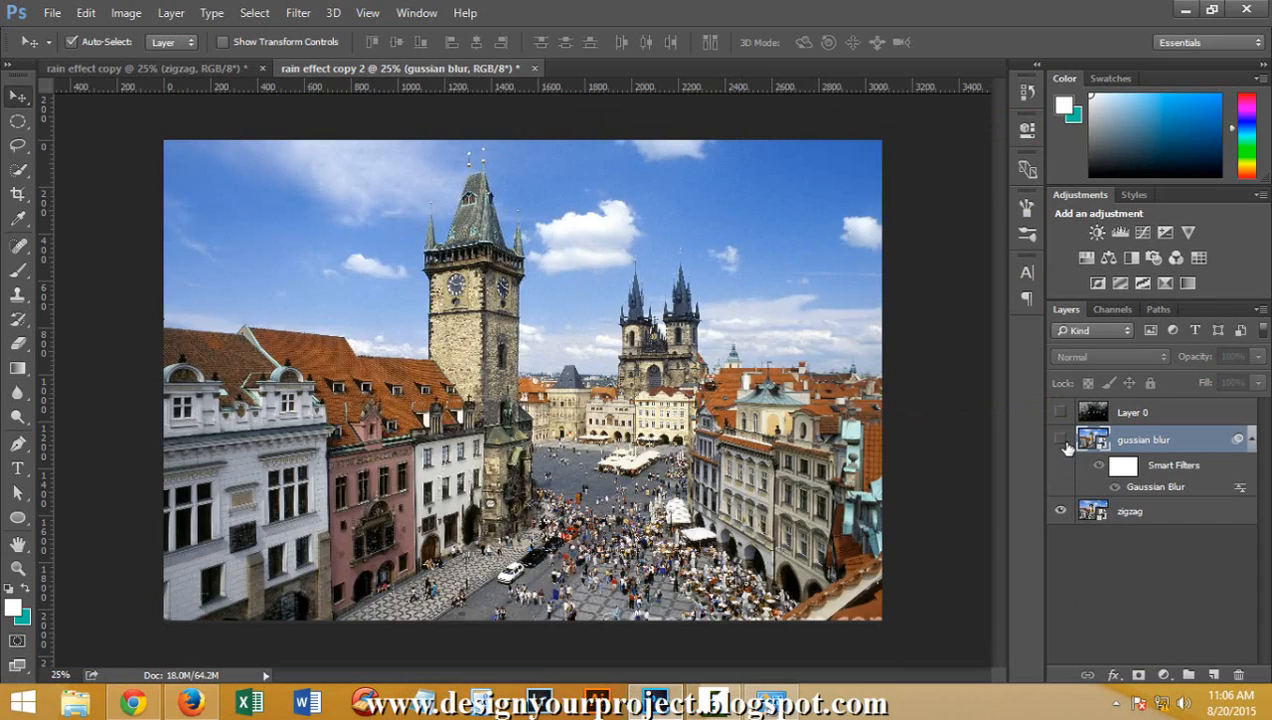
{"action": "left_click", "coordinate": [1168, 515]}
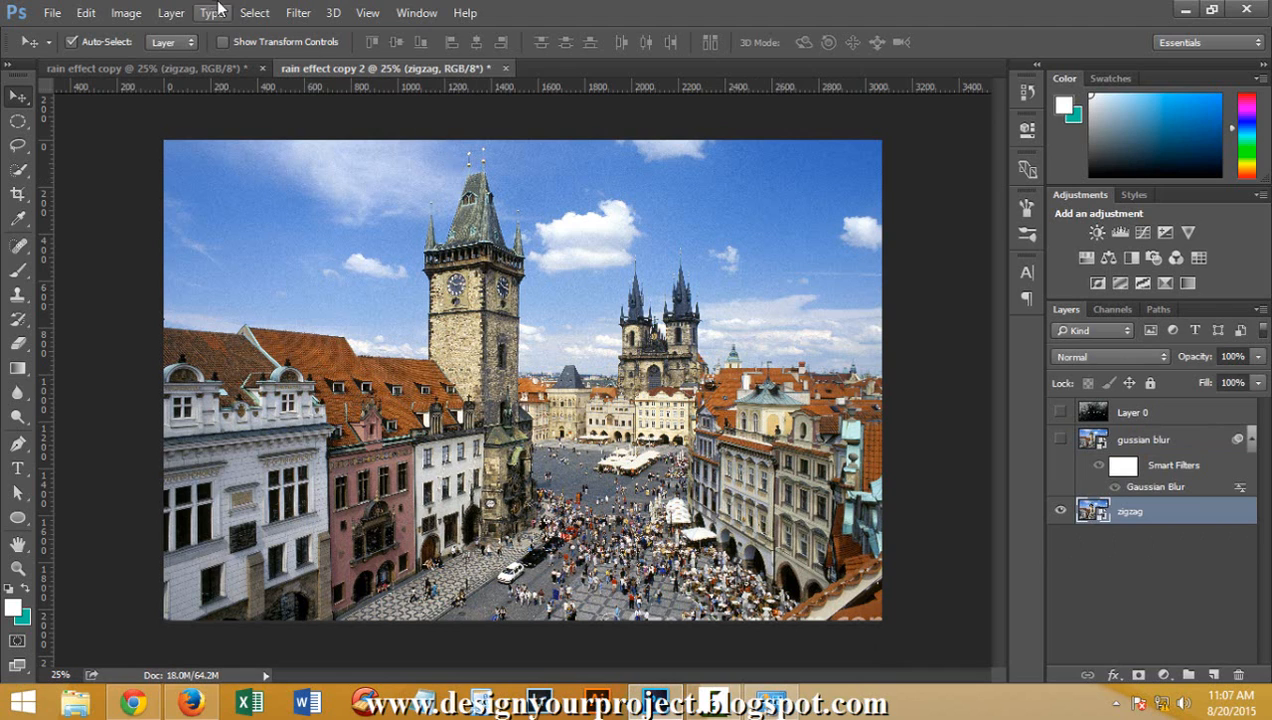
{"action": "left_click", "coordinate": [296, 13]}
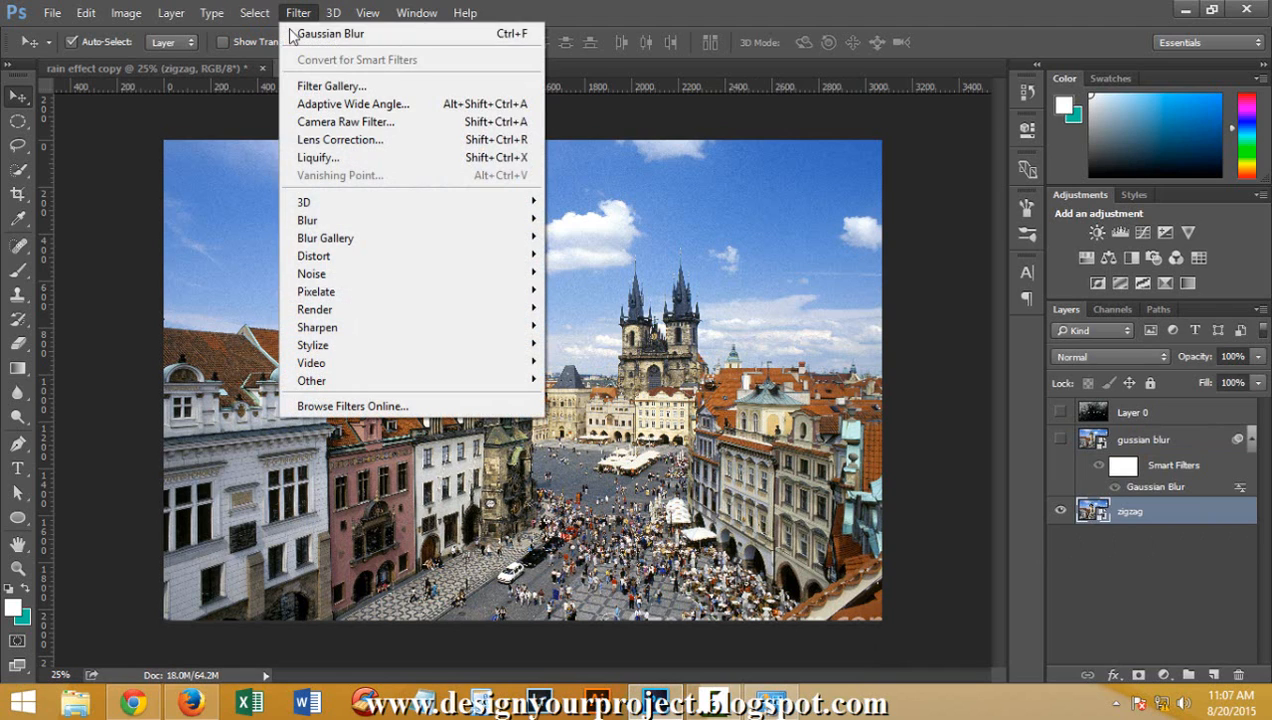
{"action": "mouse_move", "coordinate": [389, 258]}
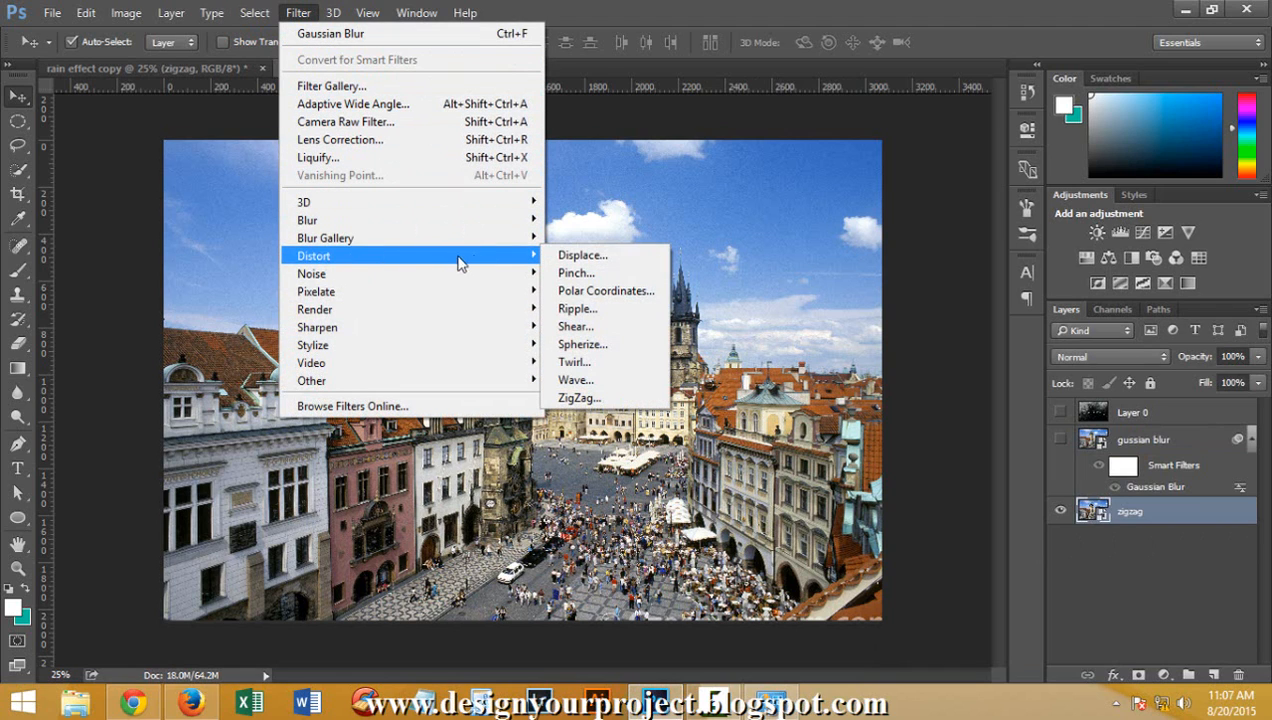
{"action": "left_click", "coordinate": [582, 397]}
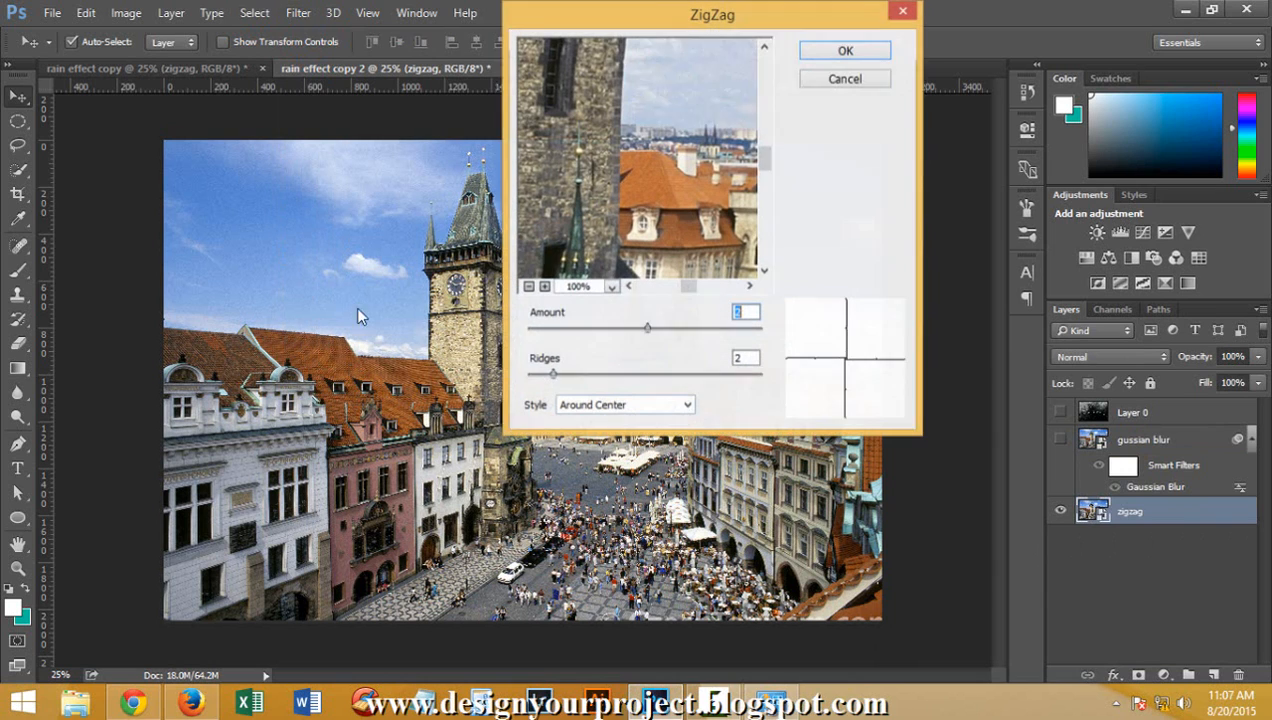
{"action": "left_click_drag", "start_coordinate": [566, 28], "coordinate": [775, 39]}
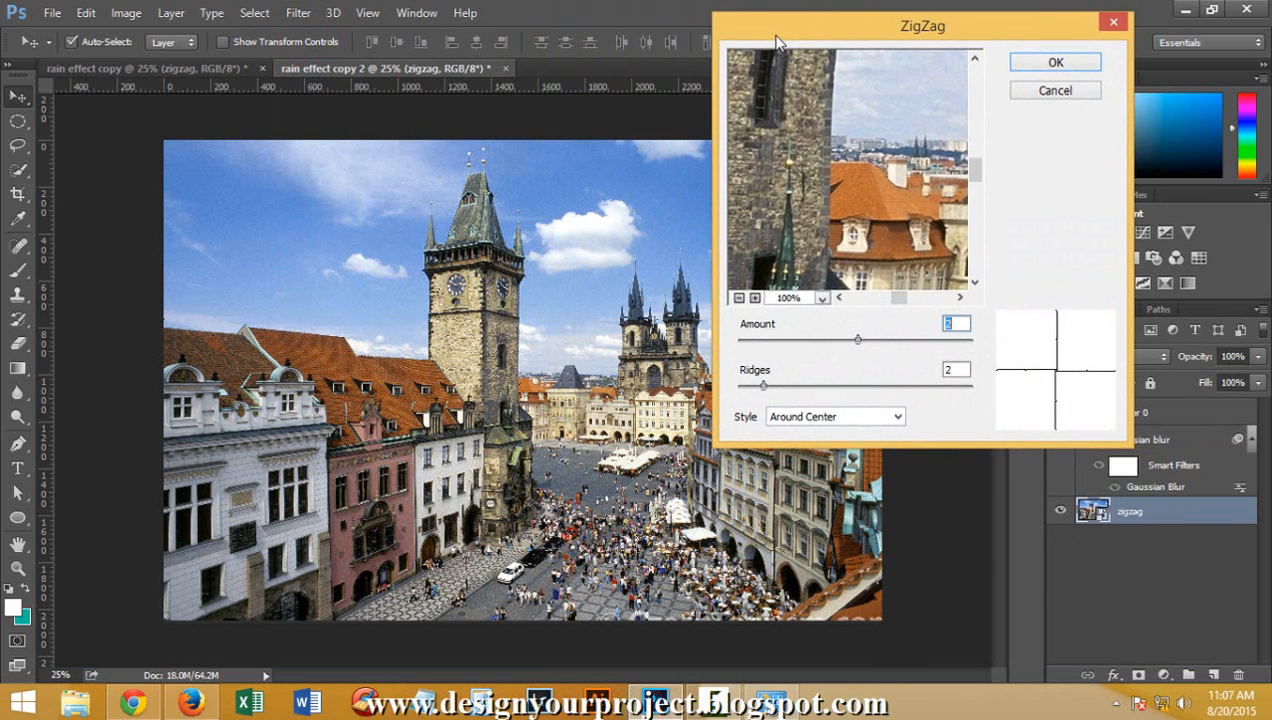
{"action": "left_click_drag", "start_coordinate": [784, 120], "coordinate": [840, 237]}
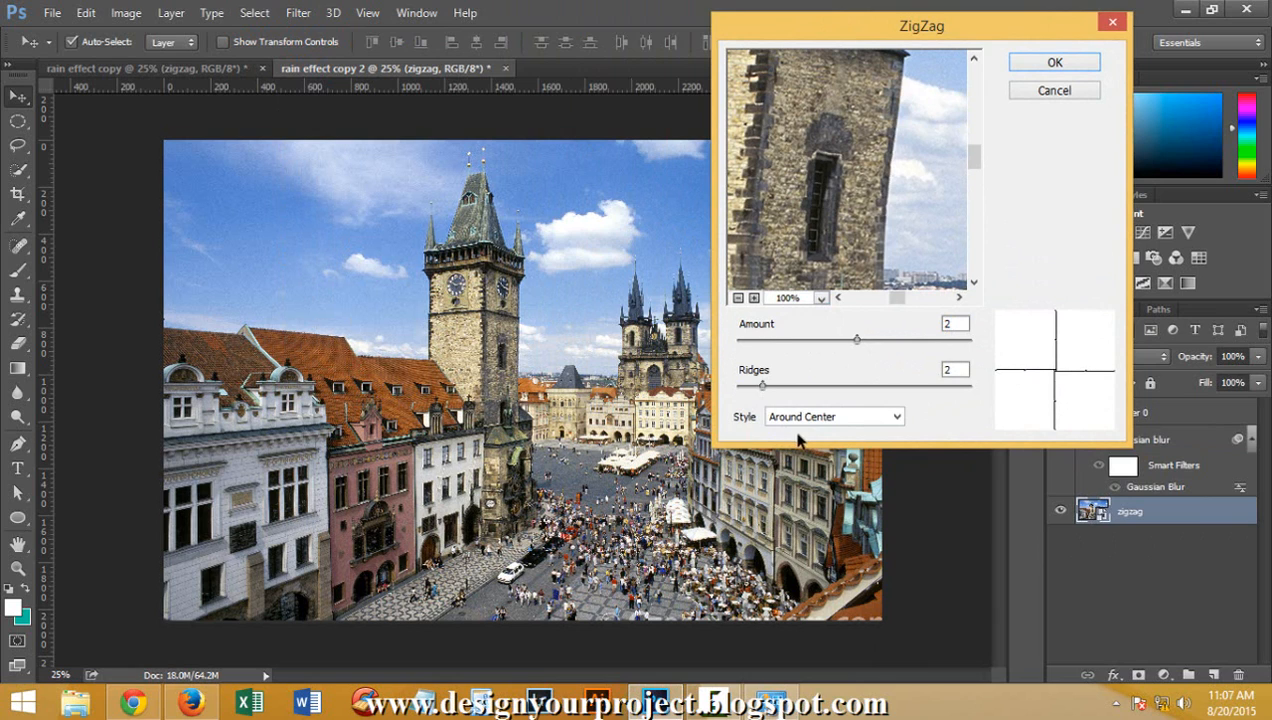
Compare the Out From Center and Pond Ripples styles, and apply ZigZag with amount 2, ridges 2 and the Around Center style
{"action": "left_click", "coordinate": [886, 416]}
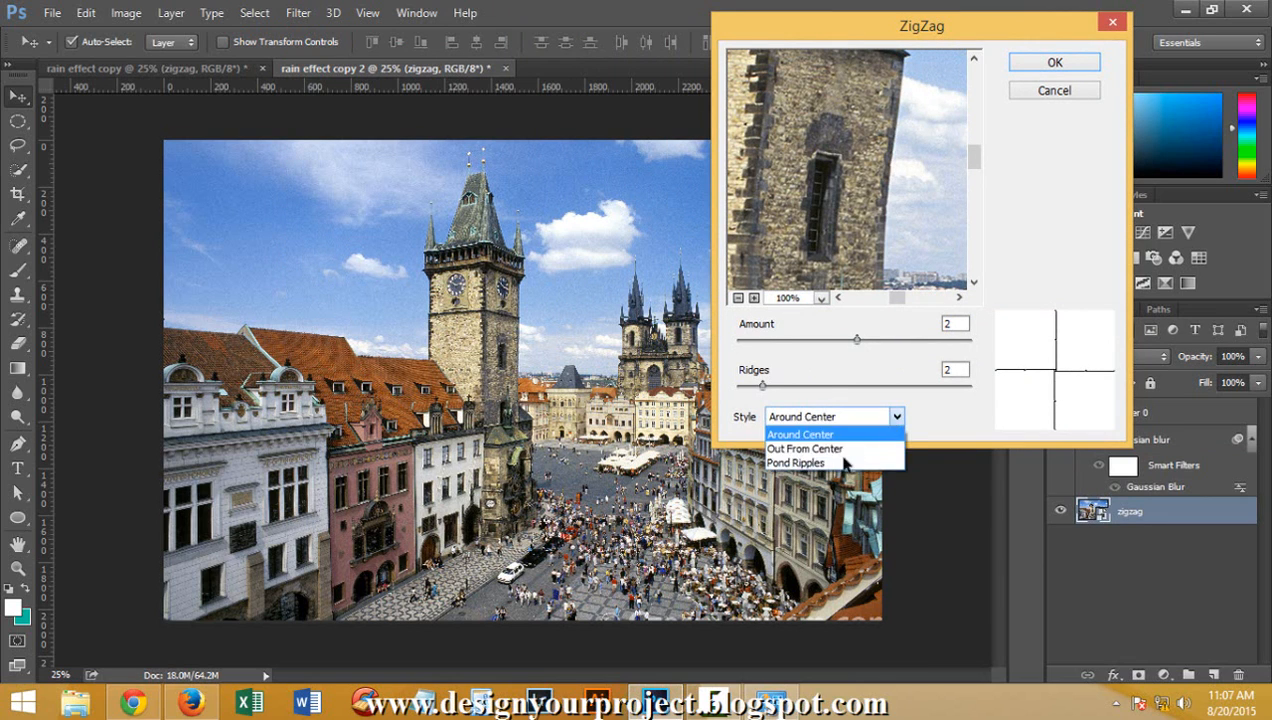
{"action": "left_click", "coordinate": [842, 449]}
{"action": "left_click", "coordinate": [840, 416]}
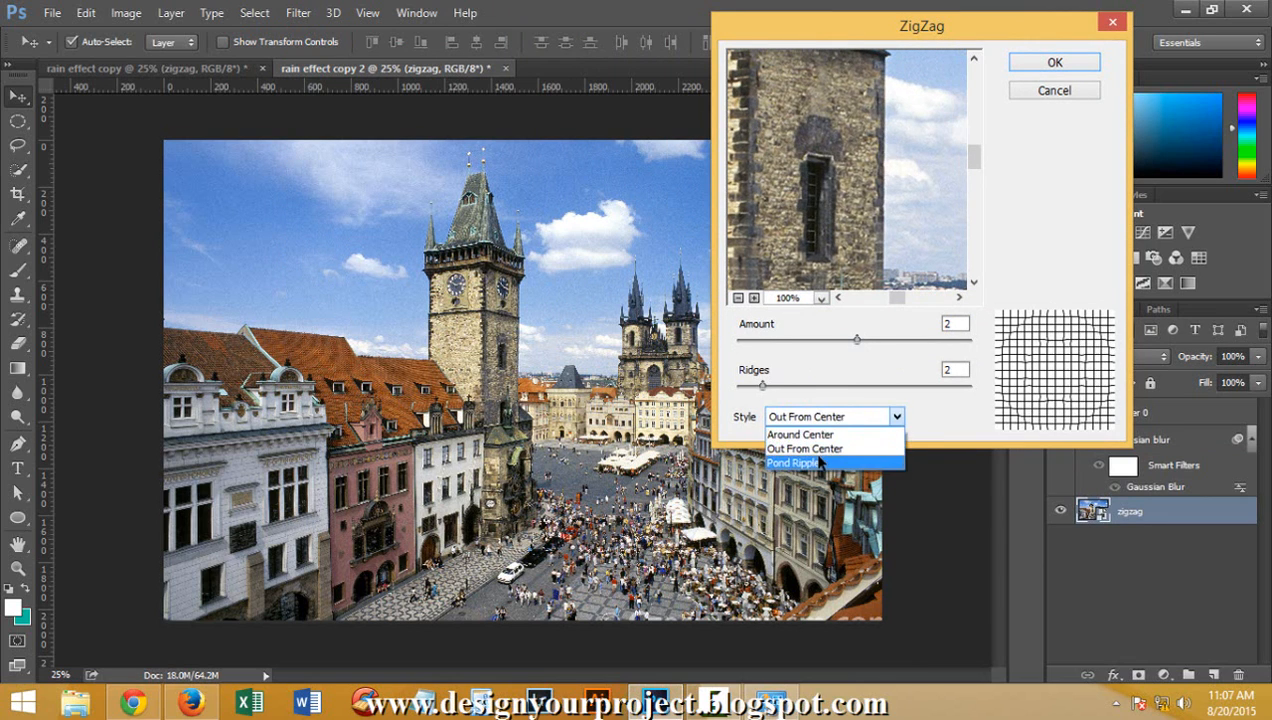
{"action": "left_click", "coordinate": [820, 462]}
{"action": "left_click", "coordinate": [829, 420]}
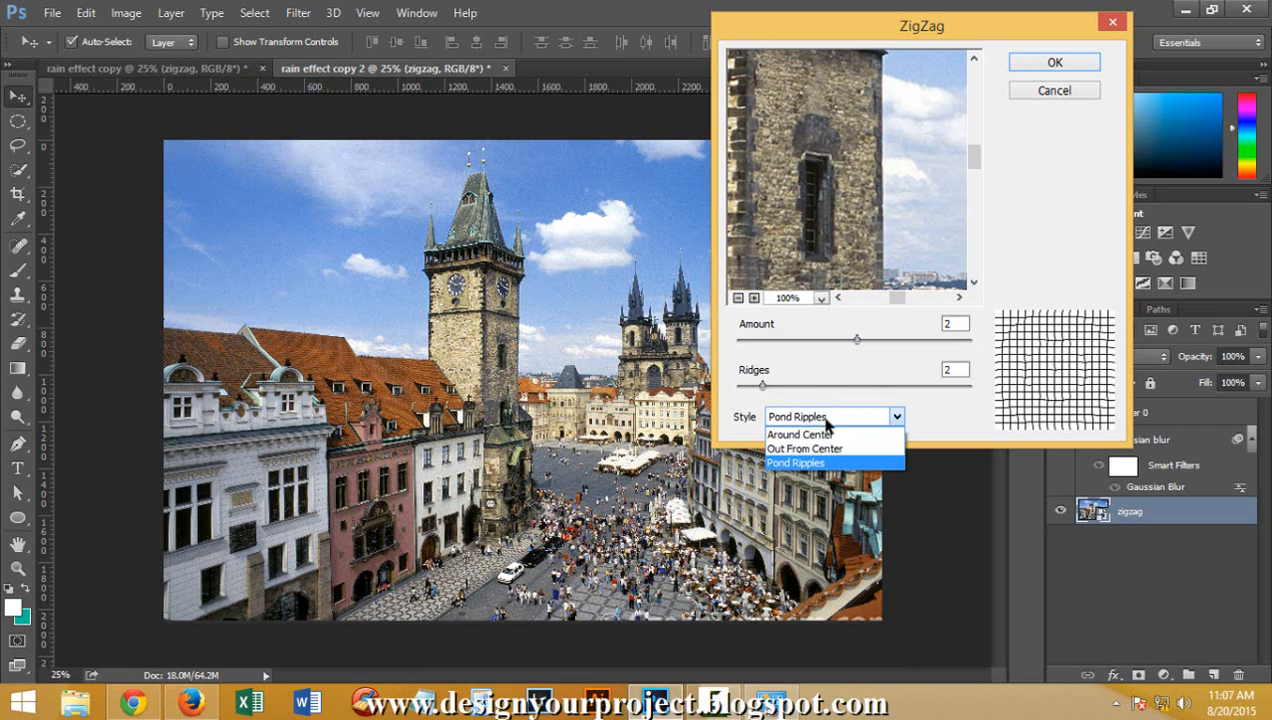
{"action": "left_click", "coordinate": [828, 436]}
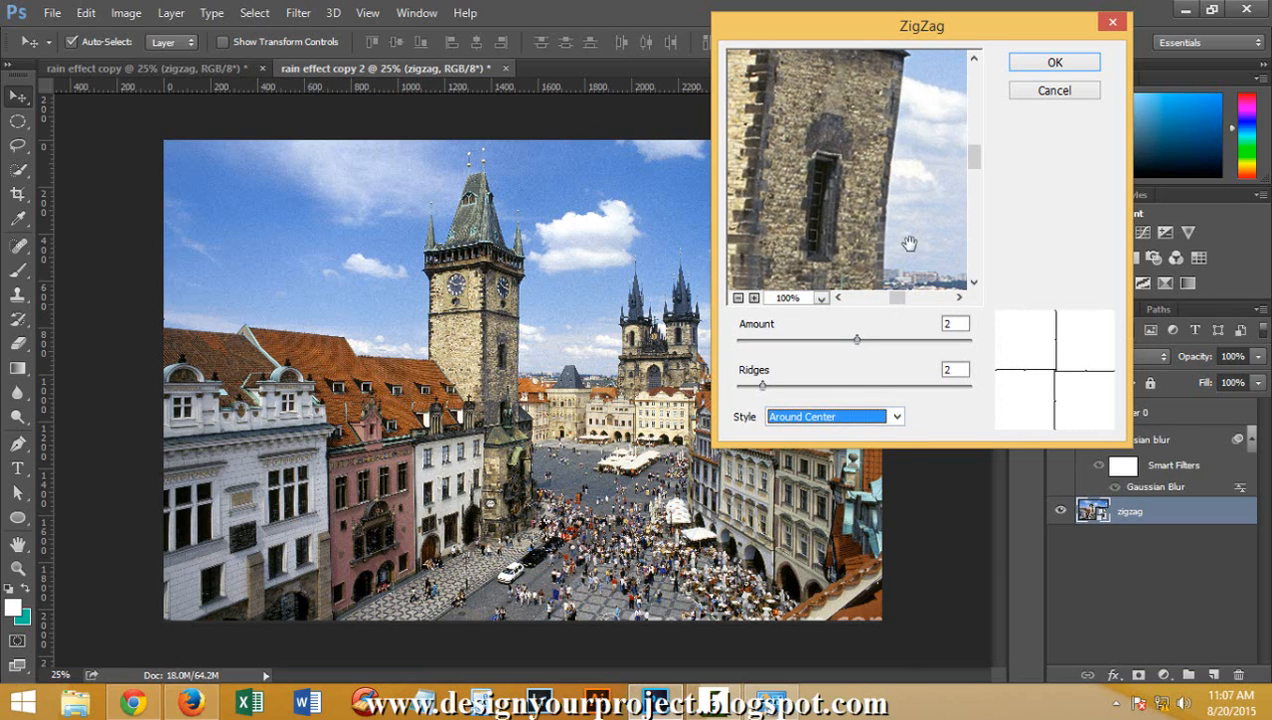
{"action": "left_click", "coordinate": [1045, 62]}
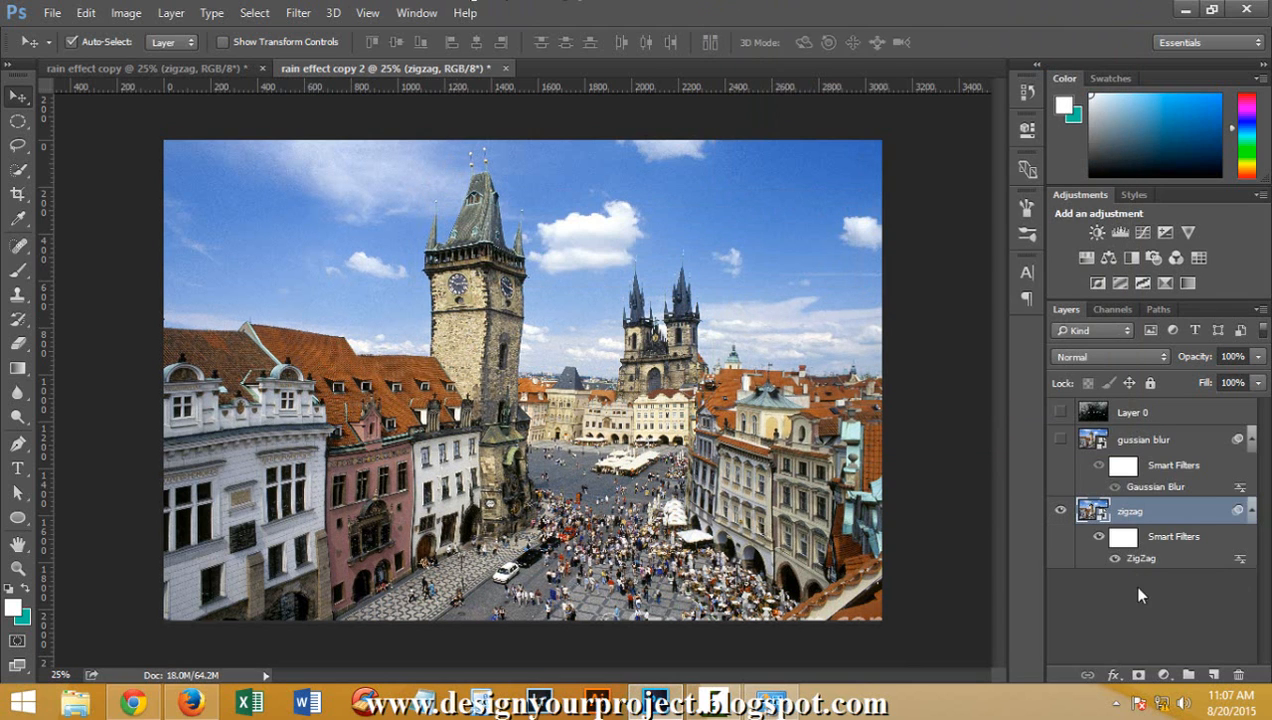
Compare the zigzag layer with its smart filters off and on, and show the gussian blur layer and Layer 0
{"action": "left_click", "coordinate": [1099, 536]}
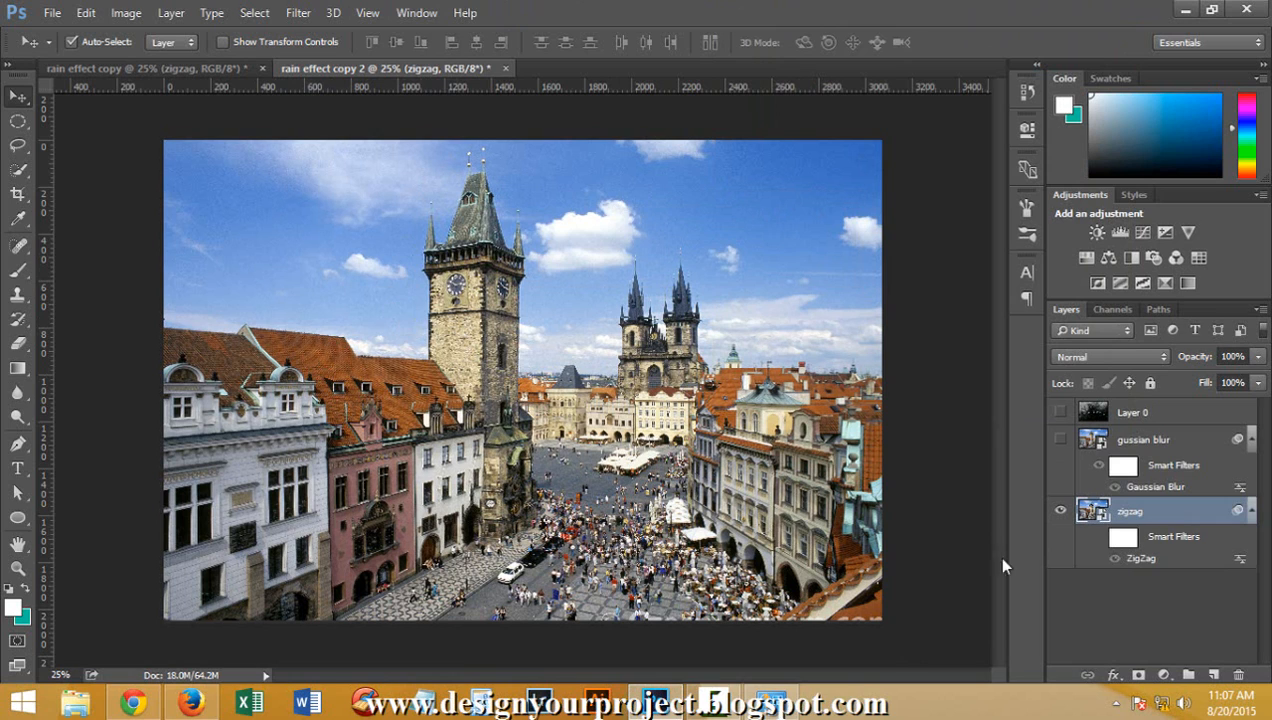
{"action": "left_click", "coordinate": [1099, 536]}
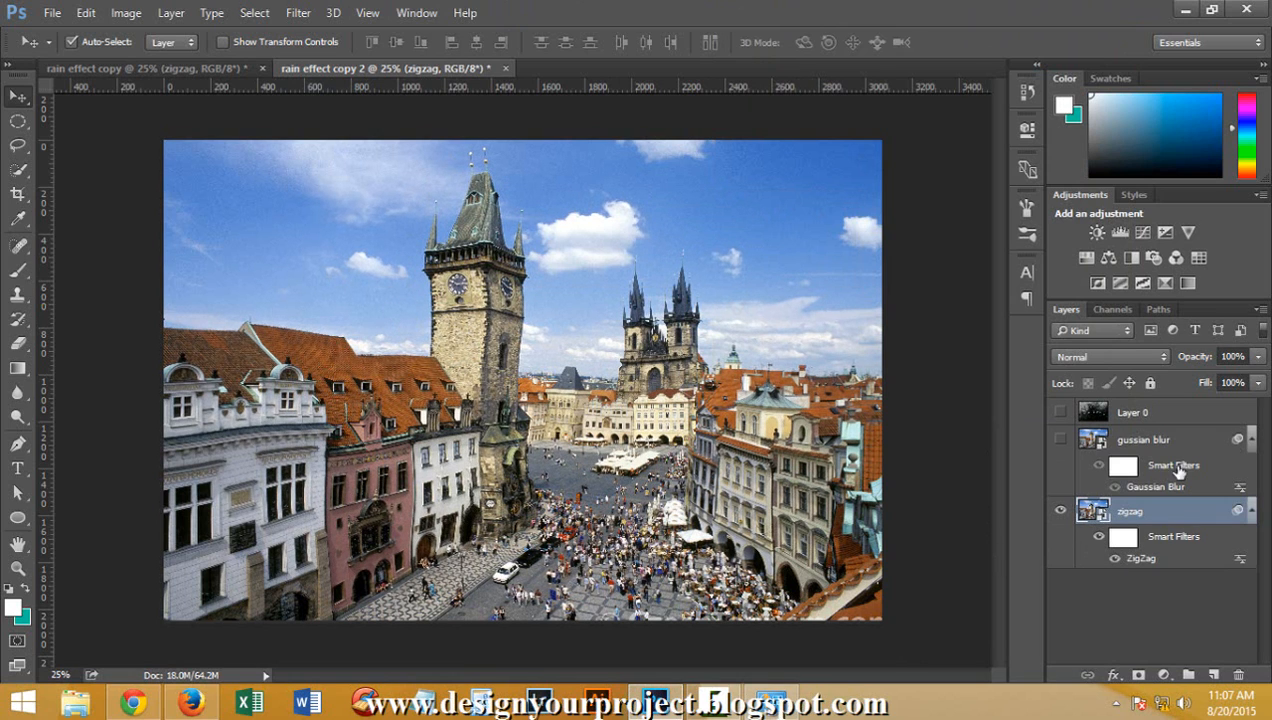
{"action": "left_click", "coordinate": [1062, 440]}
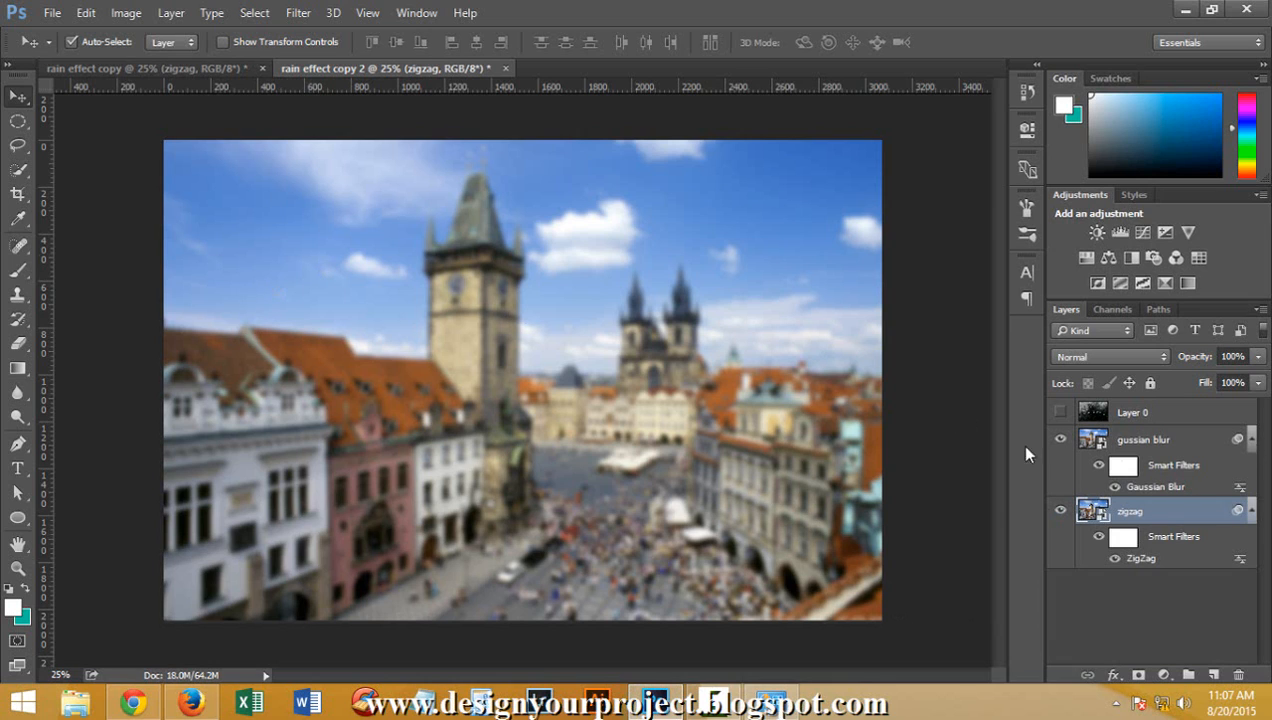
{"action": "left_click", "coordinate": [1062, 412]}
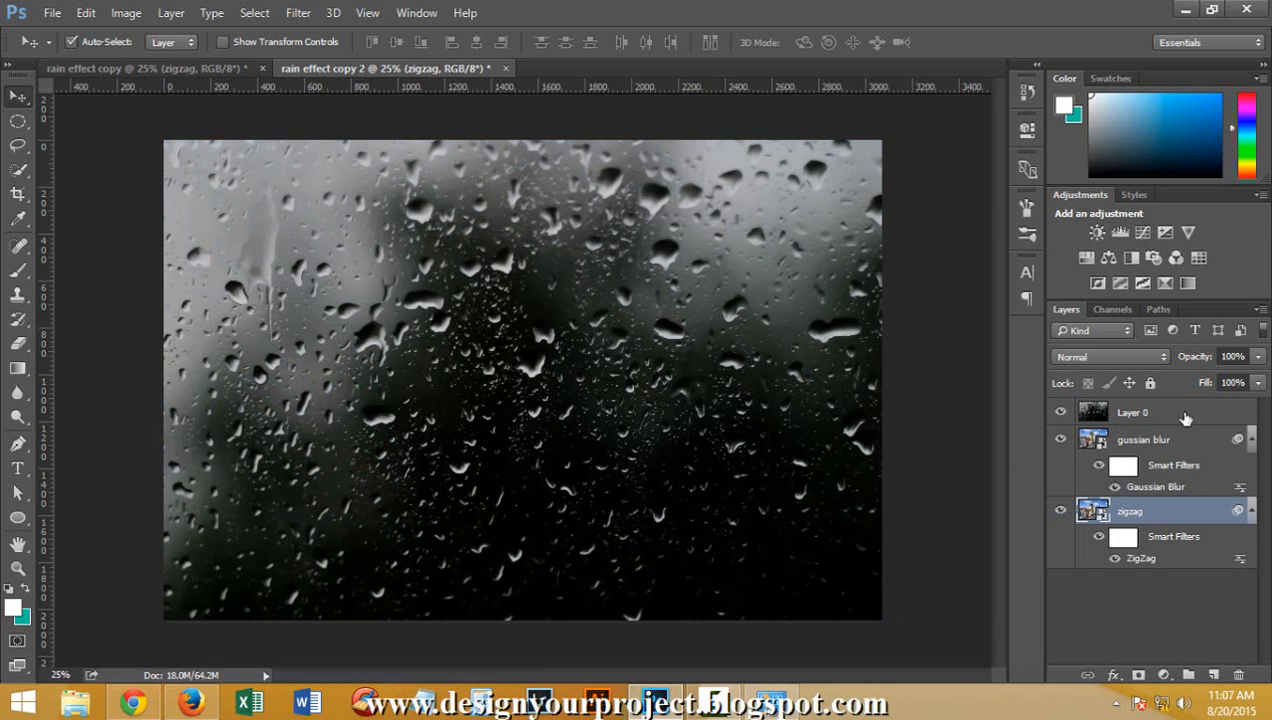
Select Layer 0 and set its blend mode to Darken
{"action": "left_click", "coordinate": [1100, 357]}
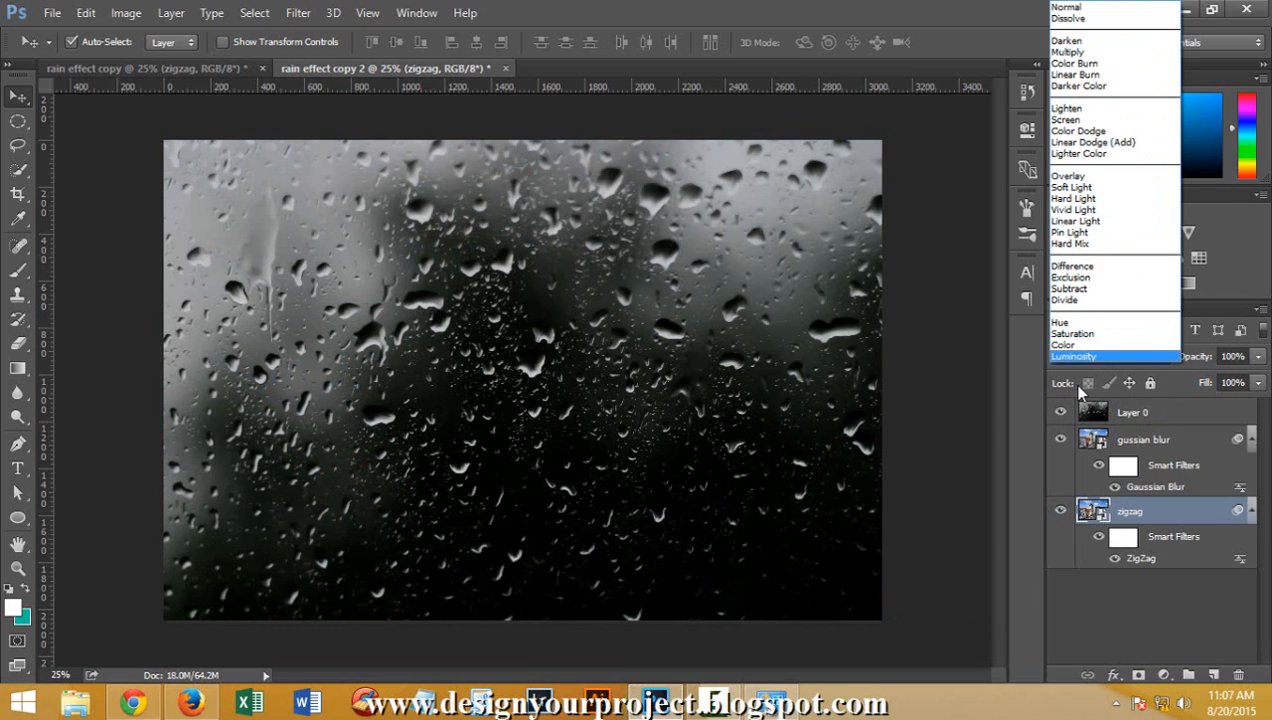
{"action": "left_click", "coordinate": [1113, 43]}
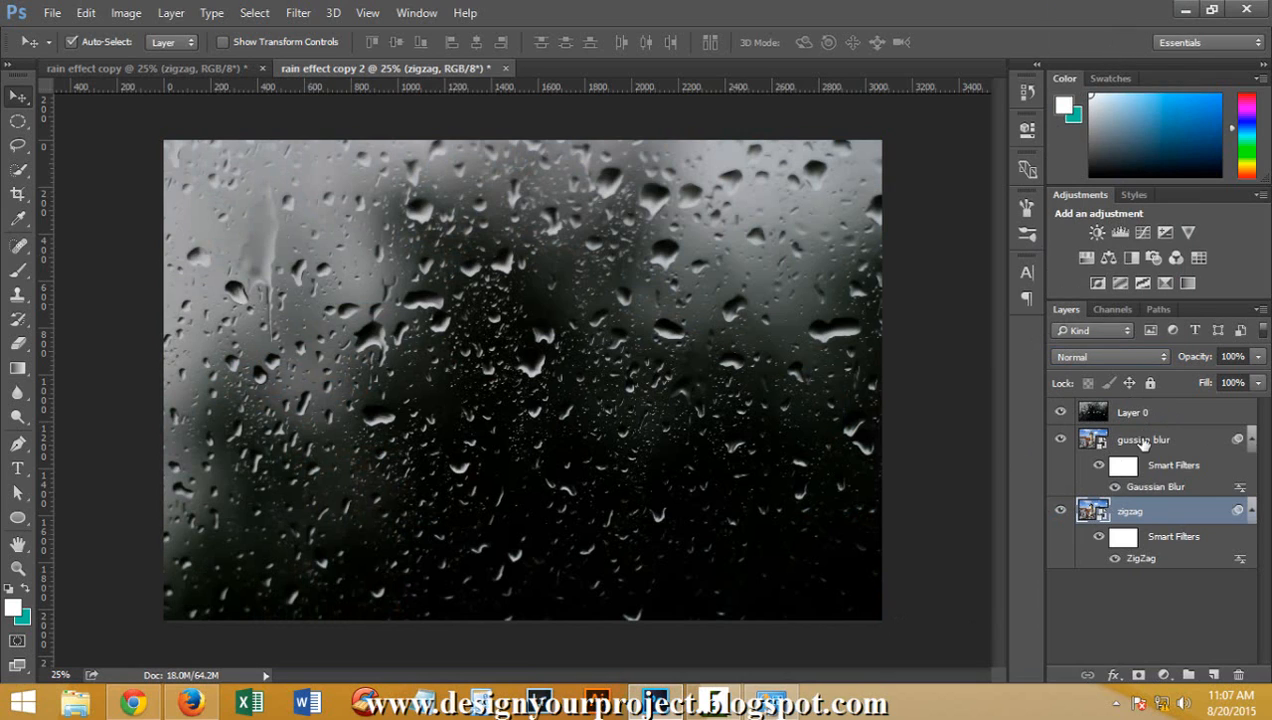
{"action": "left_click", "coordinate": [1143, 442]}
{"action": "left_click", "coordinate": [1140, 413]}
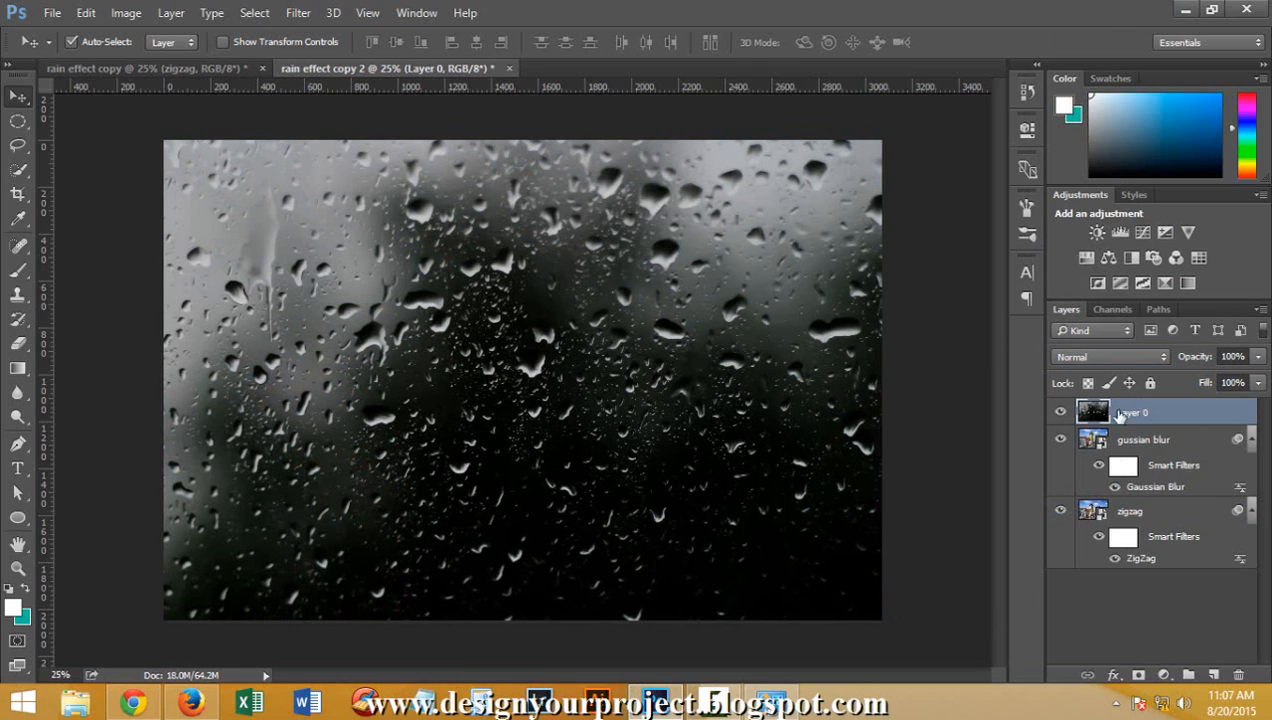
{"action": "left_click", "coordinate": [1085, 358]}
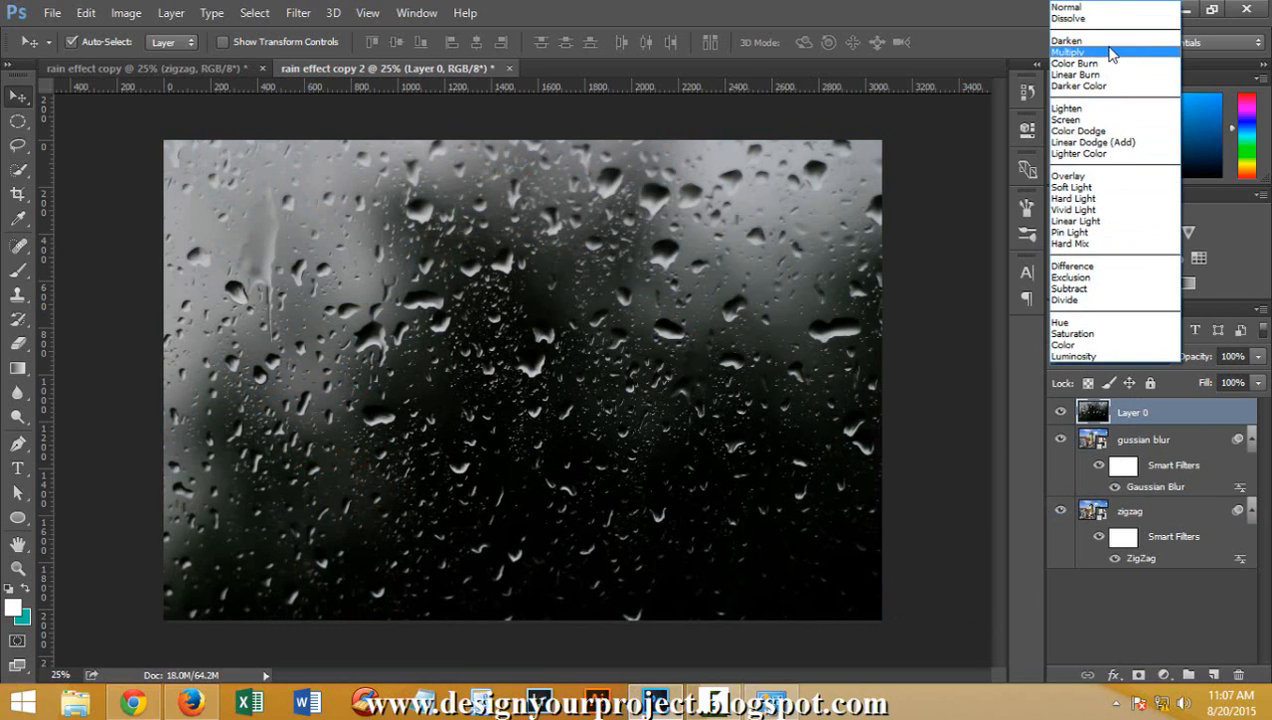
{"action": "left_click", "coordinate": [1068, 40]}
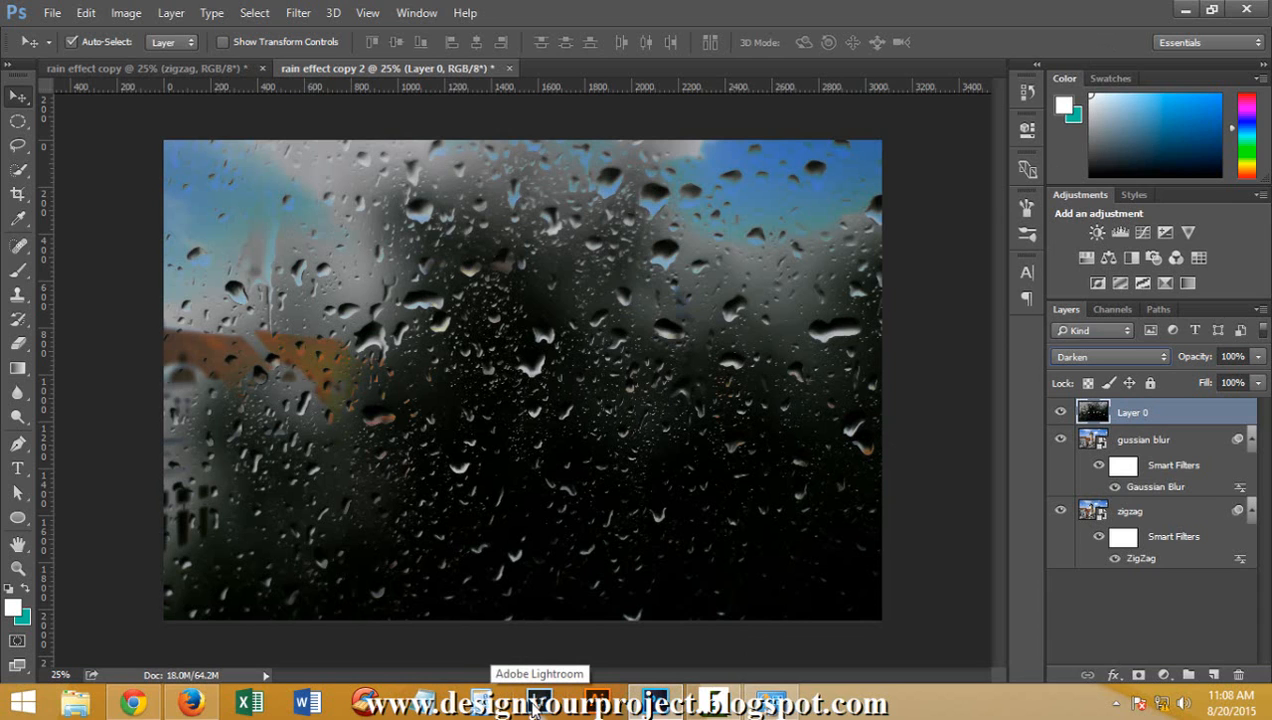
Preview successive blend modes on Layer 0, from Linear Burn through Screen to Overlay
{"action": "key", "text": "shift+plus"}
{"action": "key", "text": "shift+plus"}
{"action": "key", "text": "shift+plus"}
{"action": "key", "text": "shift+plus"}
{"action": "key", "text": "shift+plus"}
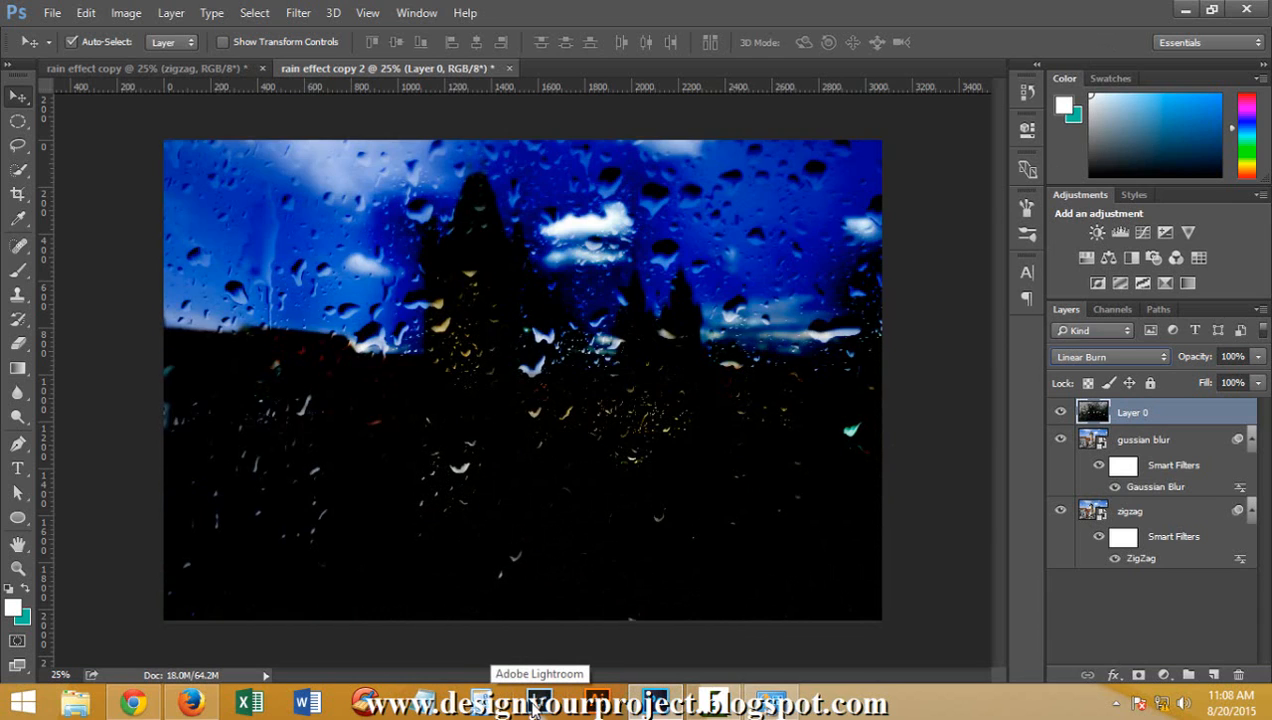
{"action": "key", "text": "Down"}
{"action": "key", "text": "Down"}
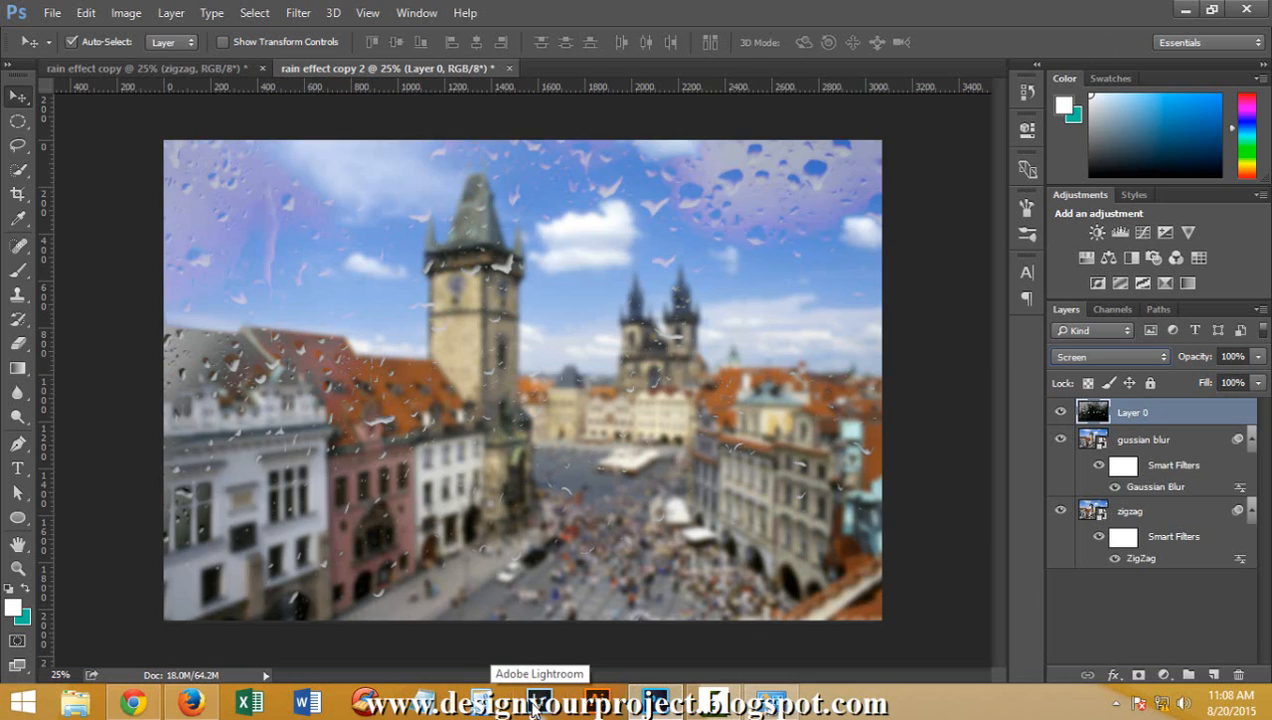
{"action": "key", "text": "Up"}
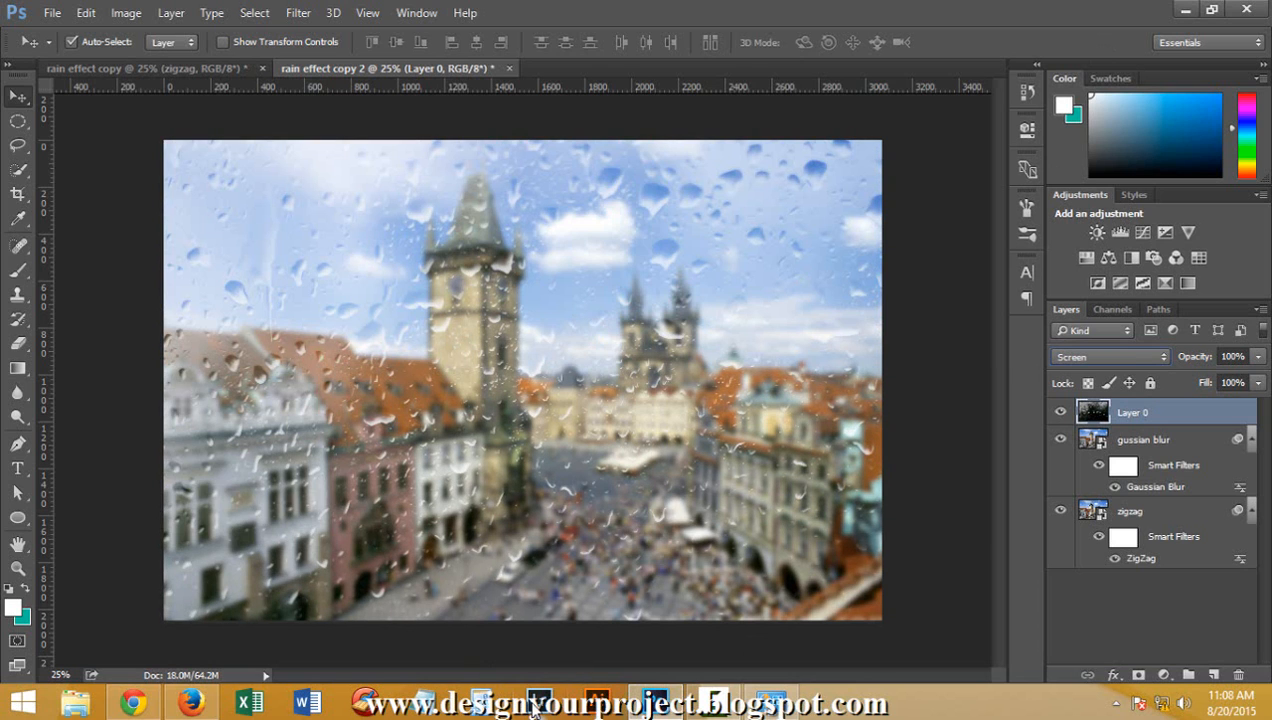
{"action": "key", "text": "Down"}
{"action": "key", "text": "Down"}
{"action": "key", "text": "Down"}
{"action": "key", "text": "Down"}
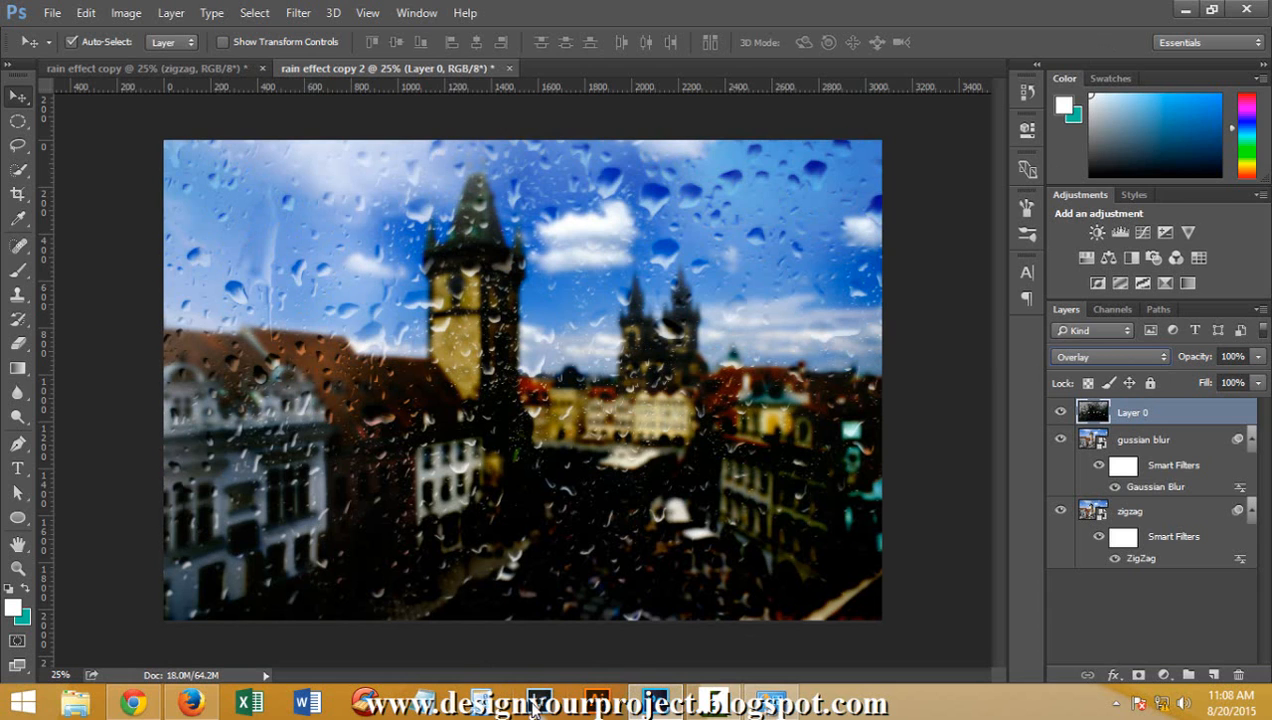
Preview the remaining blend modes on Layer 0, including Soft Light, Pin Light, Difference and Saturation
{"action": "key", "text": "Down"}
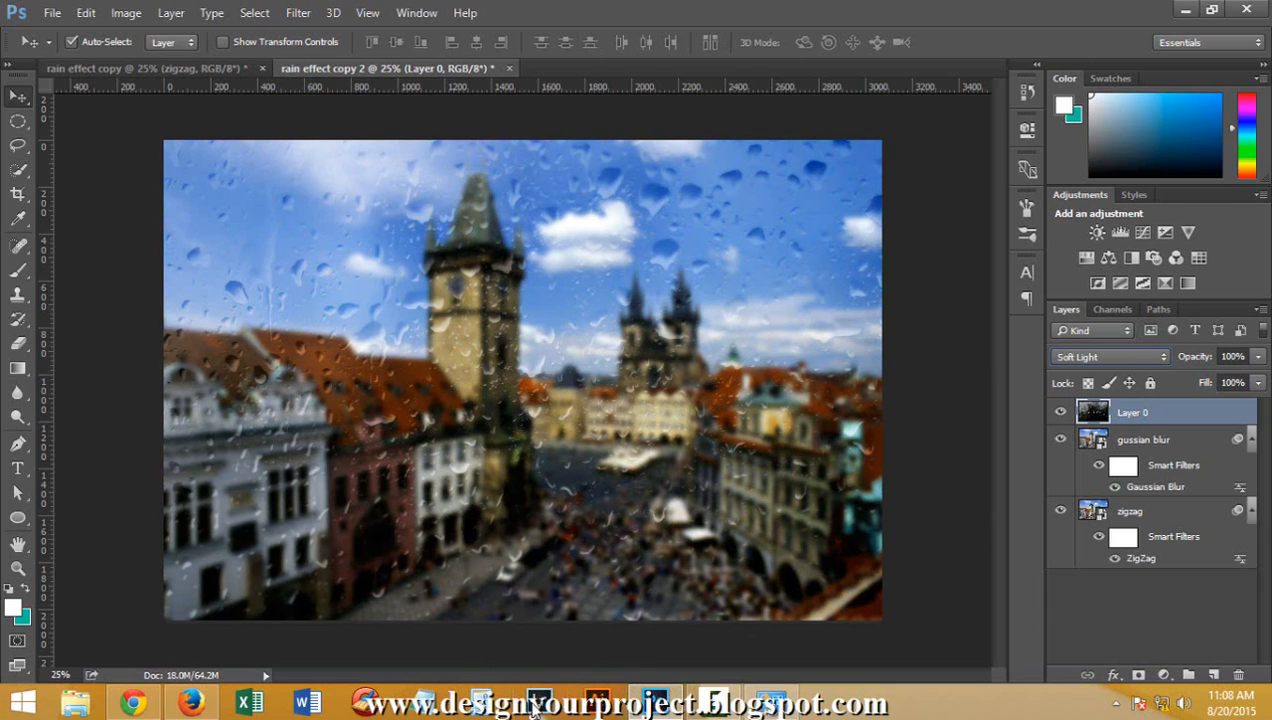
{"action": "key", "text": "Down"}
{"action": "key", "text": "Down"}
{"action": "key", "text": "Down"}
{"action": "key", "text": "Down"}
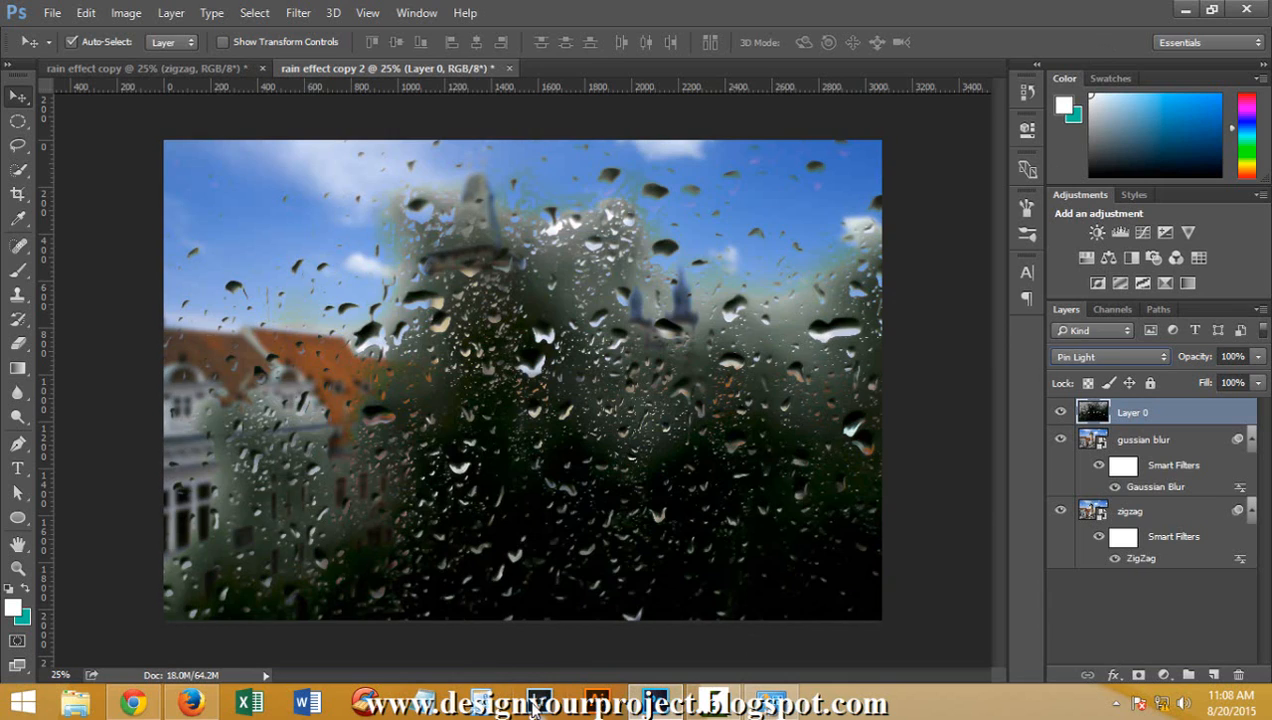
{"action": "key", "text": "Down"}
{"action": "key", "text": "Down"}
{"action": "key", "text": "Down"}
{"action": "key", "text": "Up"}
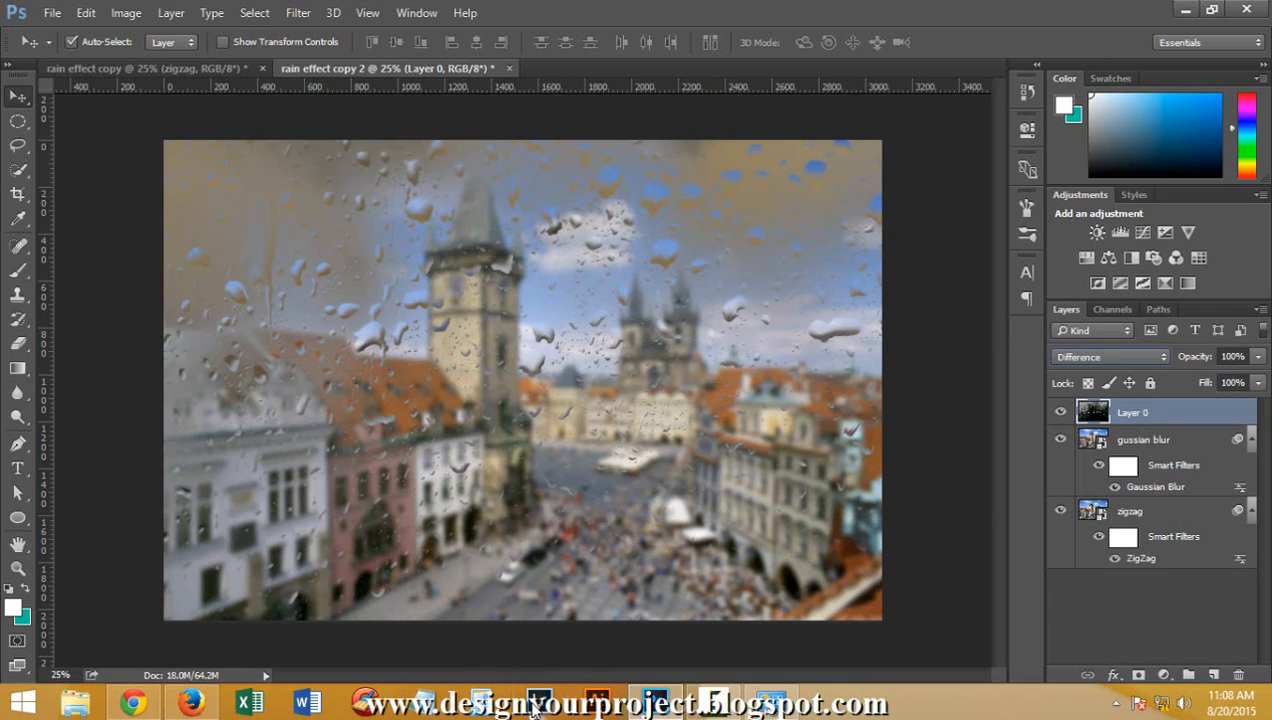
{"action": "key", "text": "Down"}
{"action": "key", "text": "Down"}
{"action": "key", "text": "Down"}
{"action": "key", "text": "Down"}
{"action": "key", "text": "Down"}
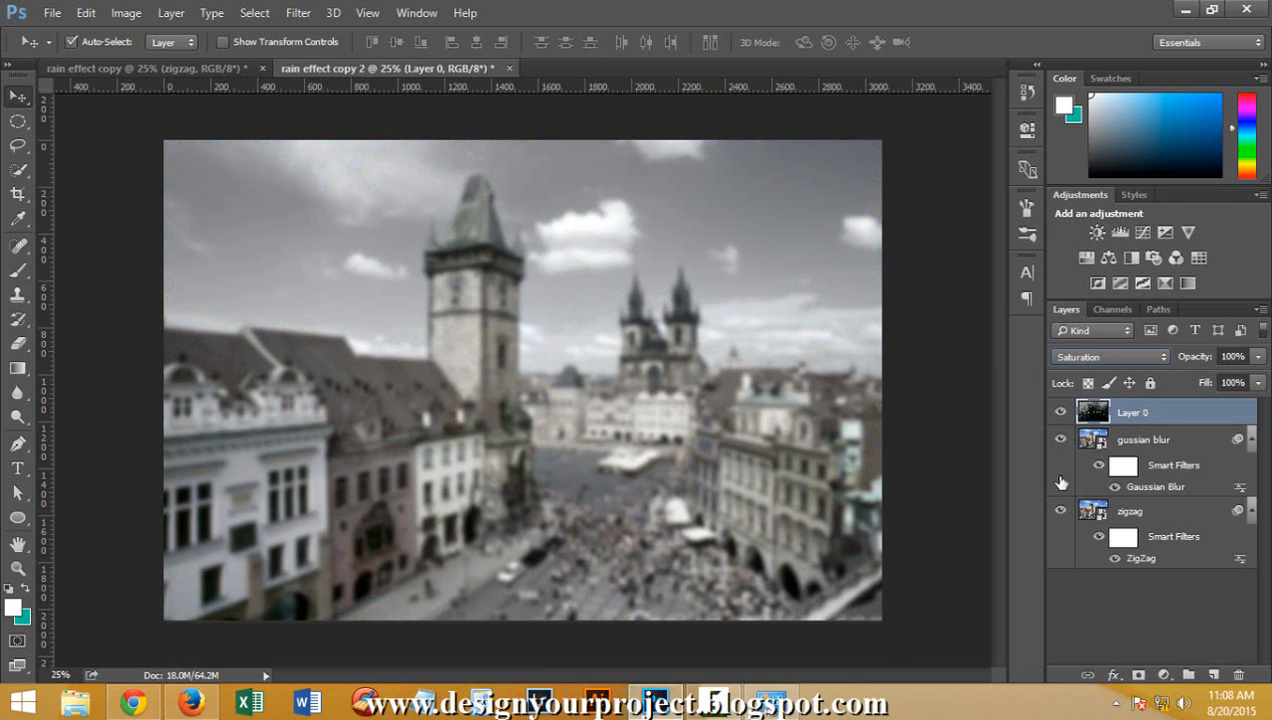
Set Layer 0's blend mode to Normal, its opacity to 60% and its fill to 78%
{"action": "left_click", "coordinate": [1069, 352]}
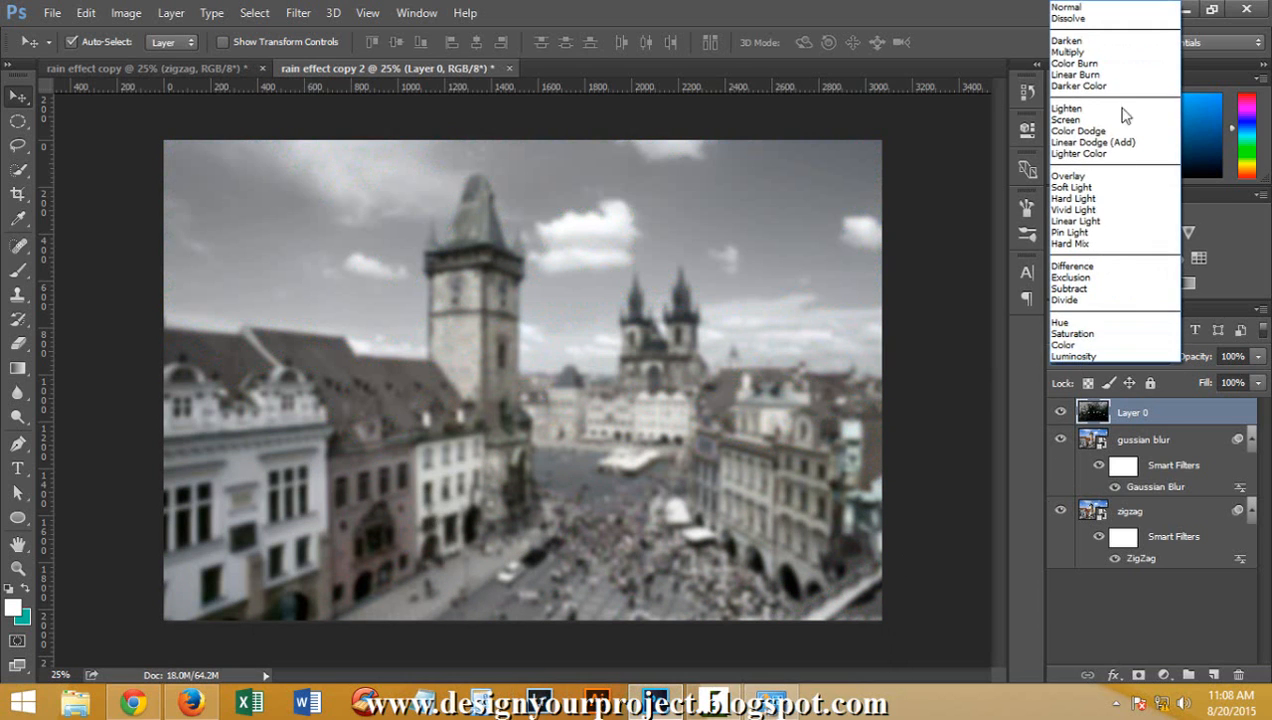
{"action": "left_click", "coordinate": [1062, 7]}
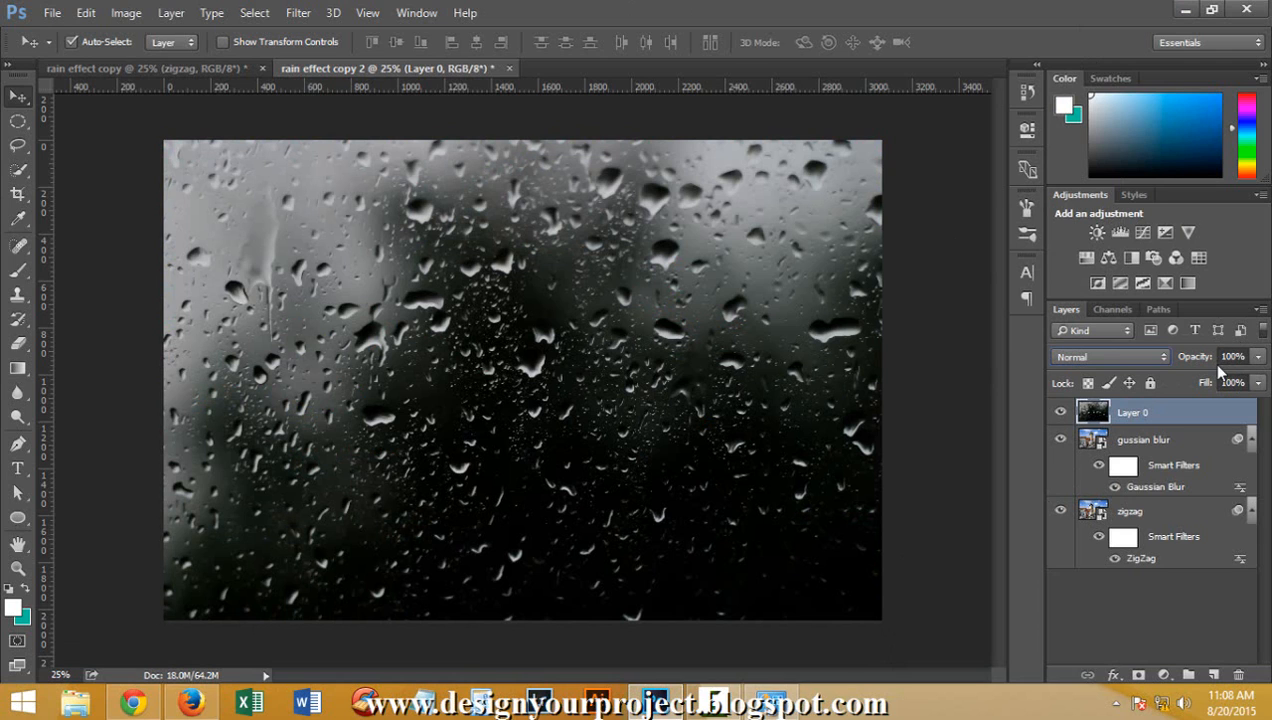
{"action": "left_click_drag", "start_coordinate": [1190, 358], "coordinate": [1165, 358]}
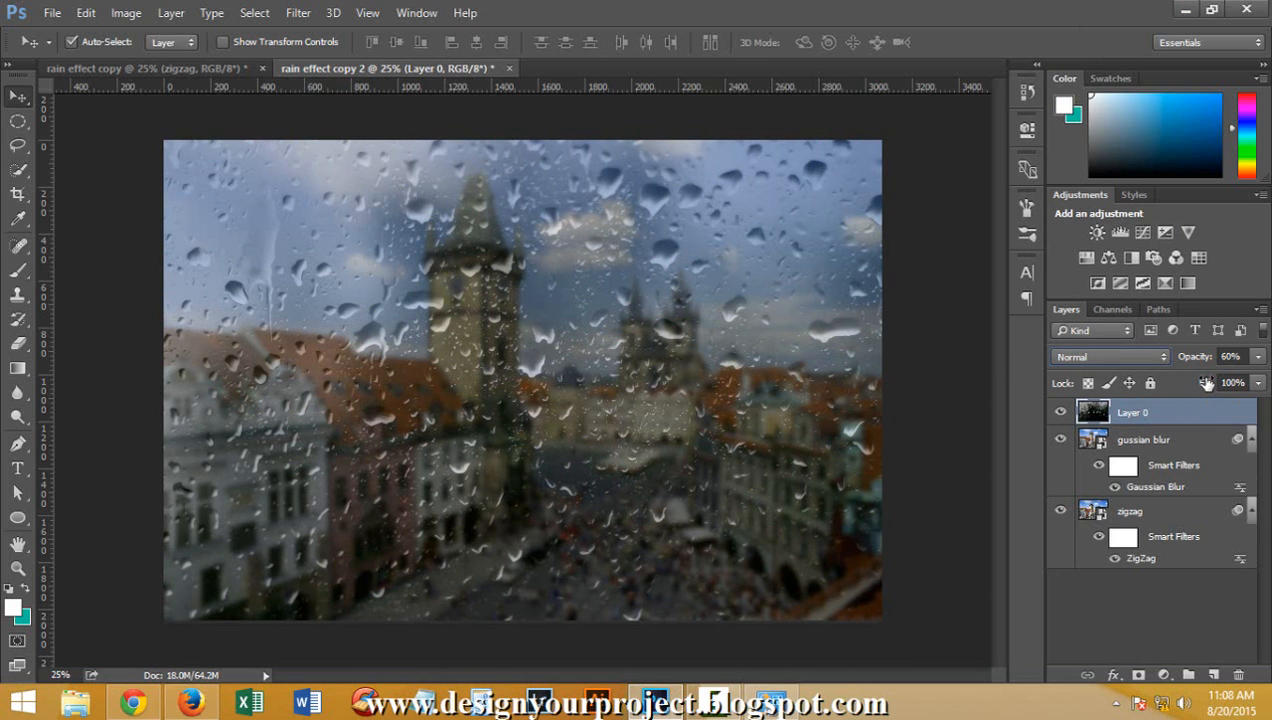
{"action": "left_click_drag", "start_coordinate": [1207, 384], "coordinate": [1185, 388]}
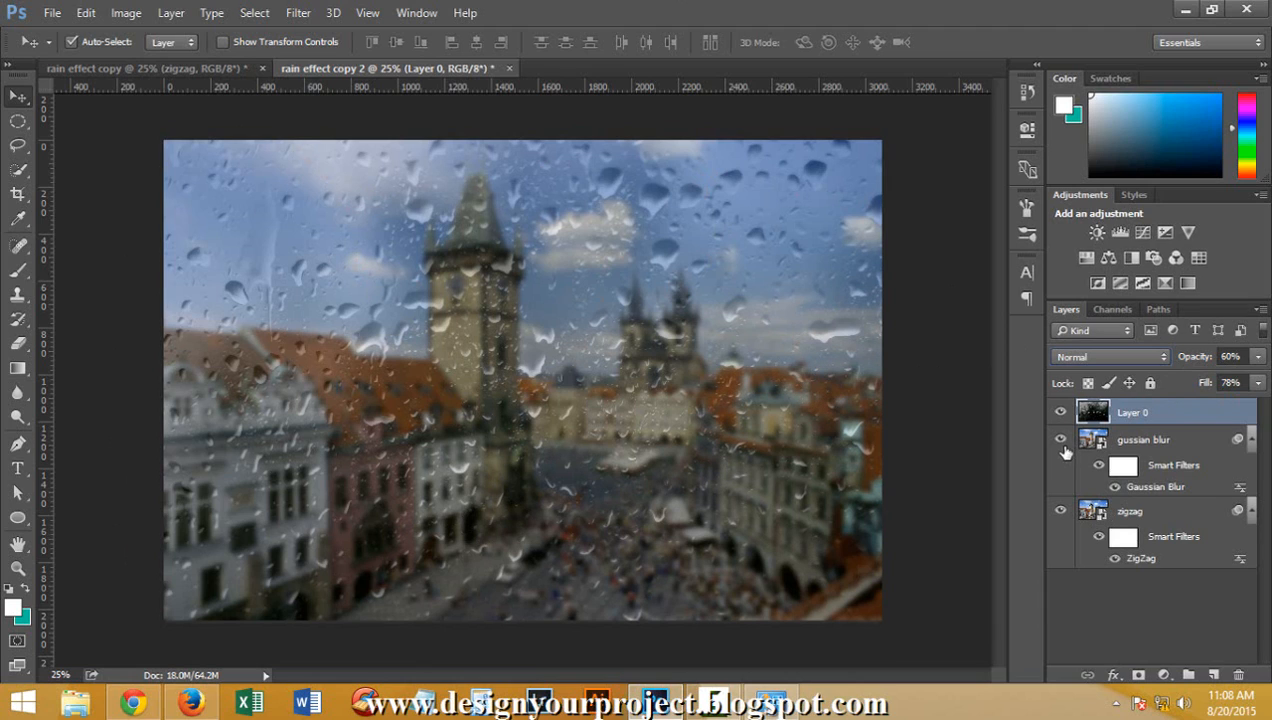
Try different opacities on the gussian blur layer, including 62% and 100%, and settle on 88%
{"action": "left_click", "coordinate": [1142, 444]}
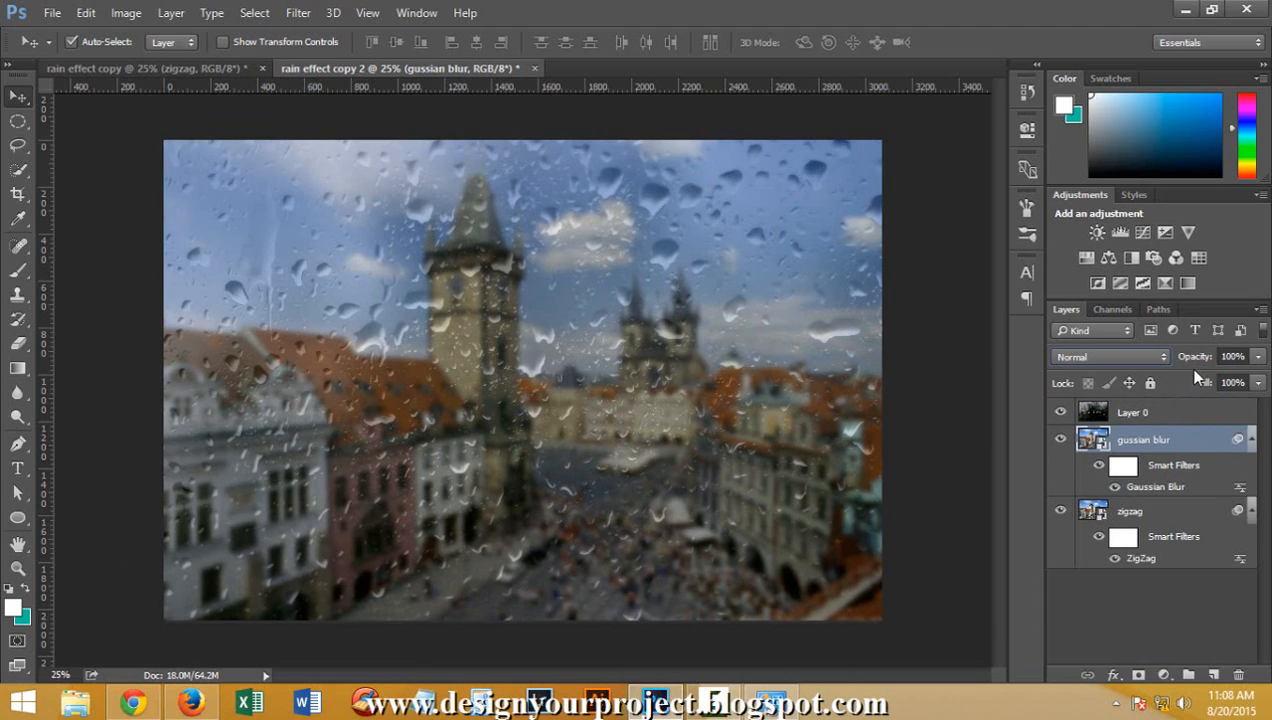
{"action": "mouse_move", "coordinate": [1200, 358]}
{"action": "left_mouse_down"}
{"action": "mouse_move", "coordinate": [1164, 365]}
{"action": "mouse_move", "coordinate": [1192, 366]}
{"action": "left_mouse_up"}
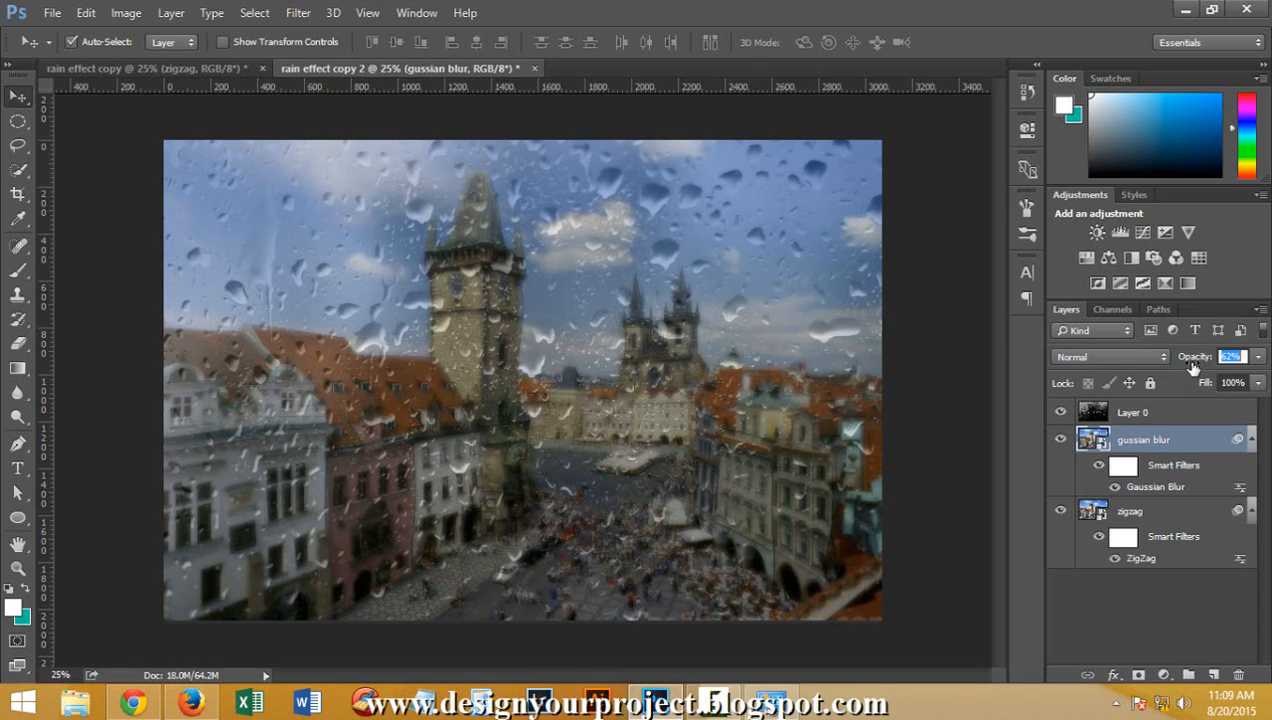
{"action": "type", "text": "100"}
{"action": "key", "text": "Return"}
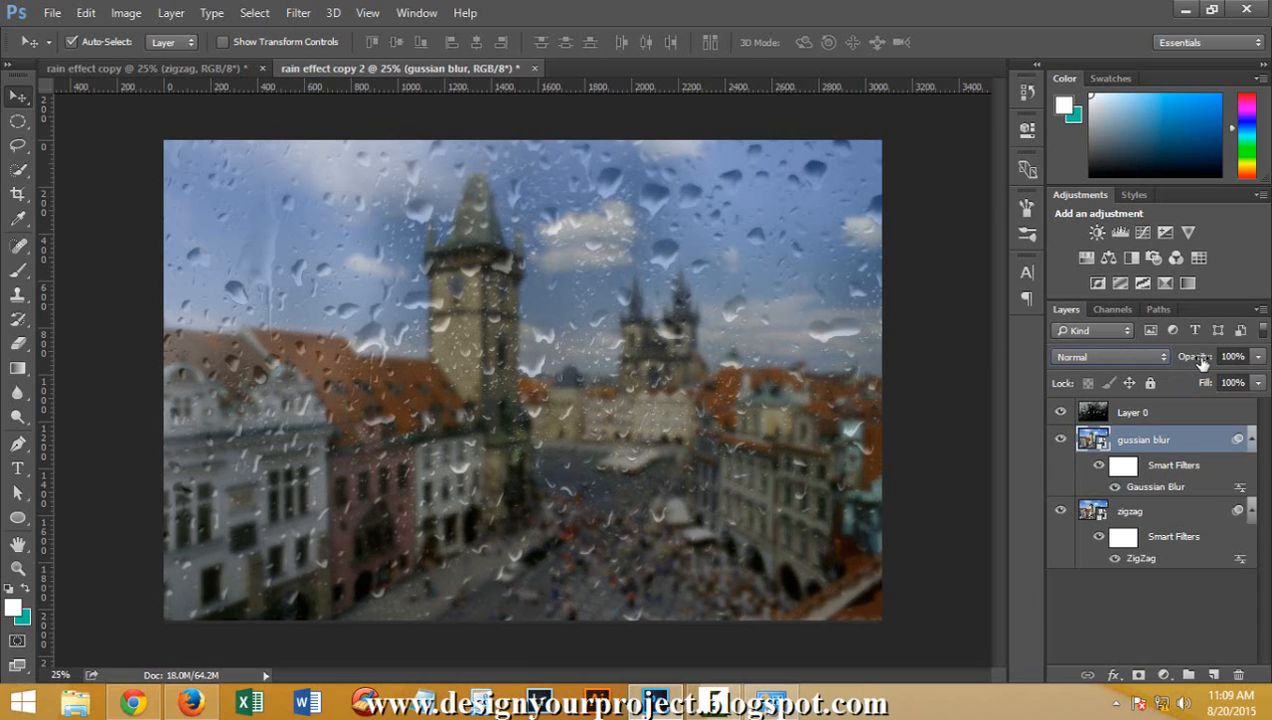
{"action": "left_click_drag", "start_coordinate": [1202, 362], "coordinate": [1198, 364]}
{"action": "left_click_drag", "start_coordinate": [1190, 362], "coordinate": [1192, 363]}
Add a layer mask to the gussian blur layer alongside its smart filter mask, and make the layer mask active
{"action": "left_click", "coordinate": [1122, 469]}
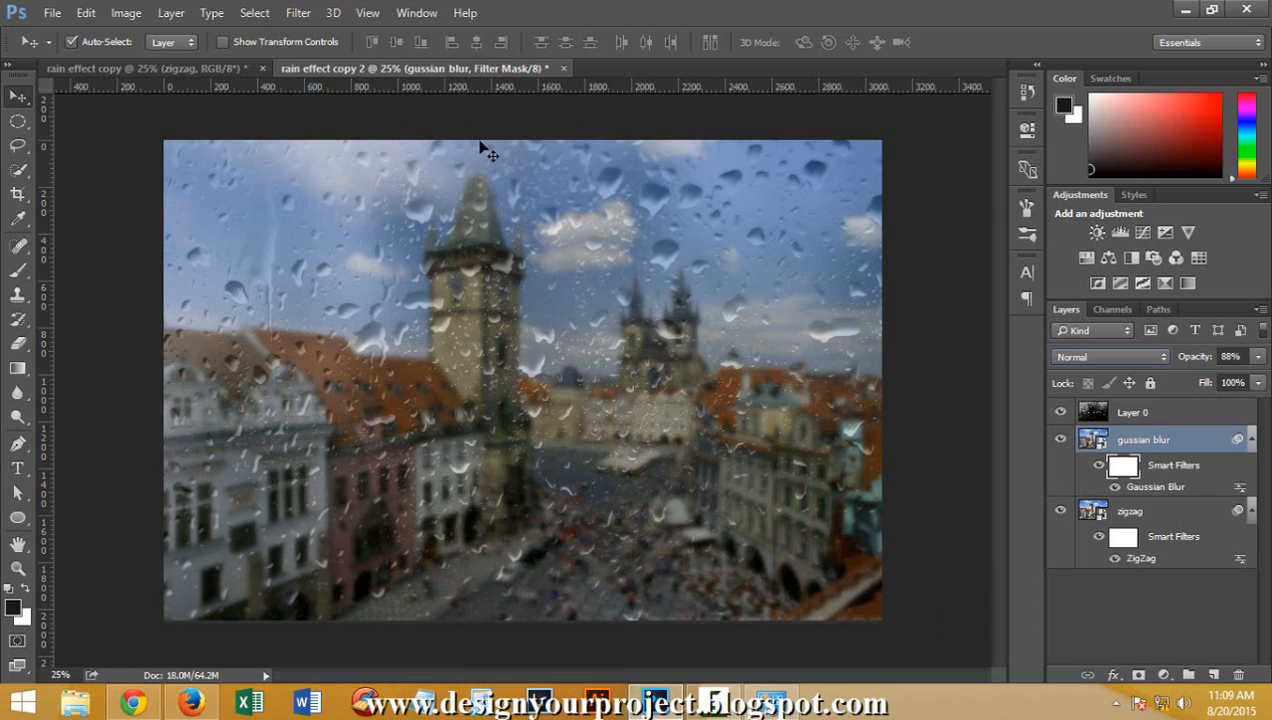
{"action": "left_click_drag", "start_coordinate": [434, 152], "coordinate": [398, 212]}
{"action": "left_click", "coordinate": [1139, 677]}
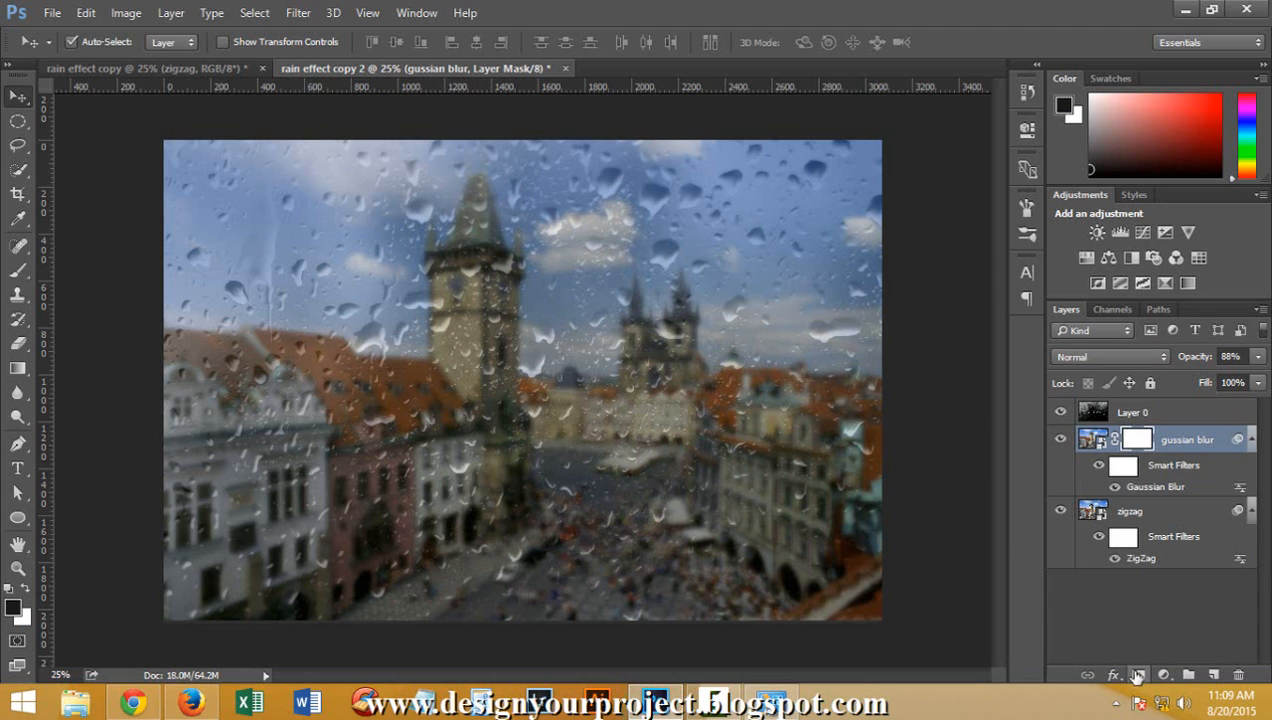
{"action": "key", "text": "ctrl+z"}
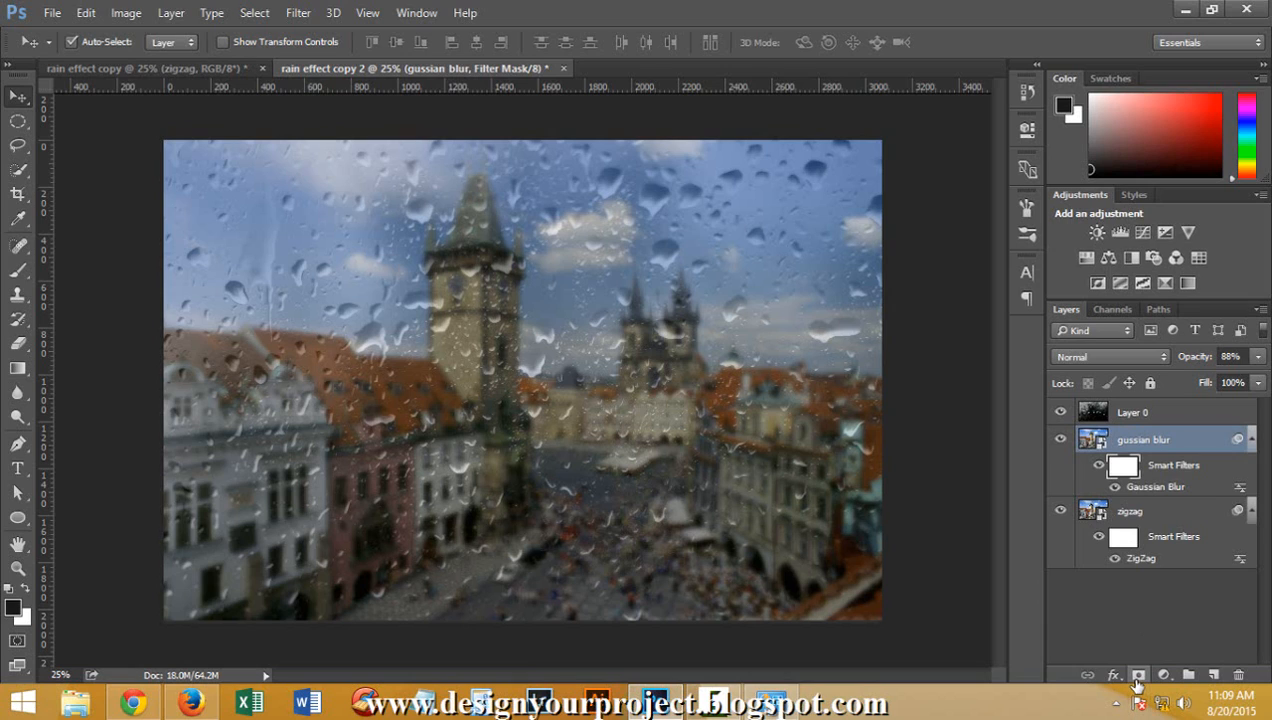
{"action": "left_click", "coordinate": [1138, 677]}
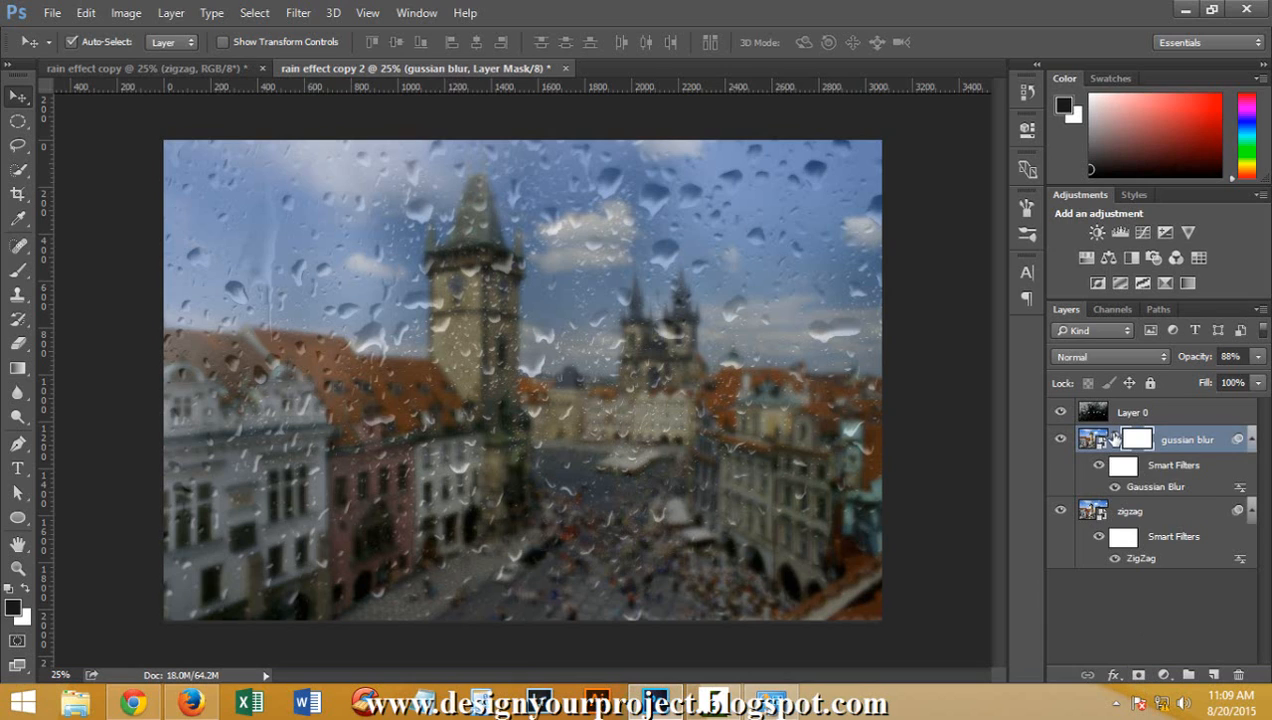
{"action": "left_click", "coordinate": [1120, 468]}
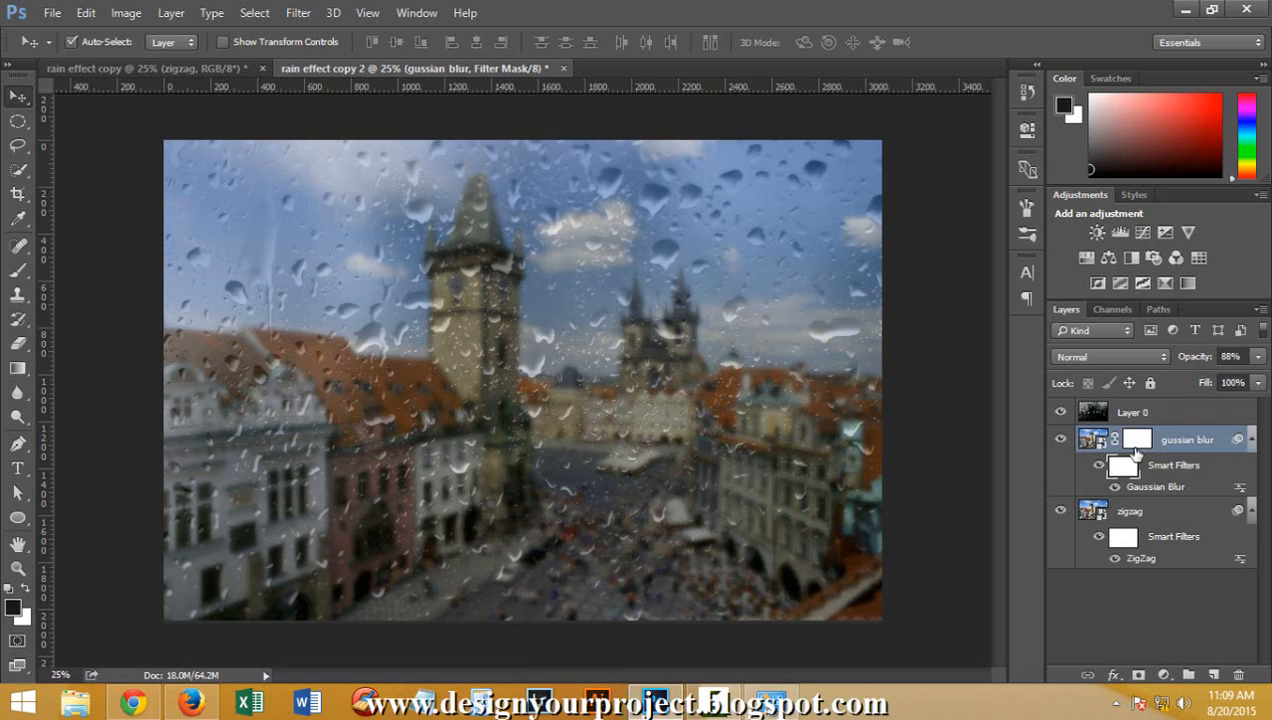
{"action": "left_click", "coordinate": [1137, 438]}
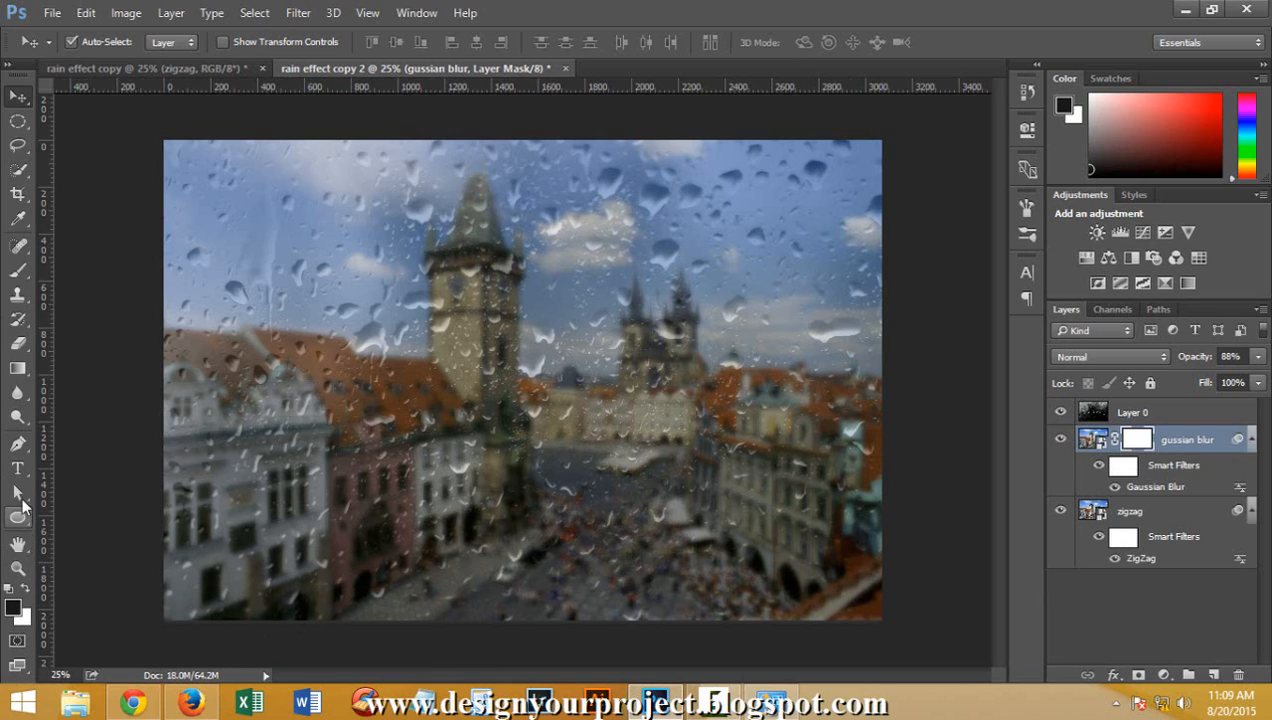
Activate the Brush tool with the 1900 px soft tip and set its opacity to 50%
{"action": "left_click", "coordinate": [18, 270]}
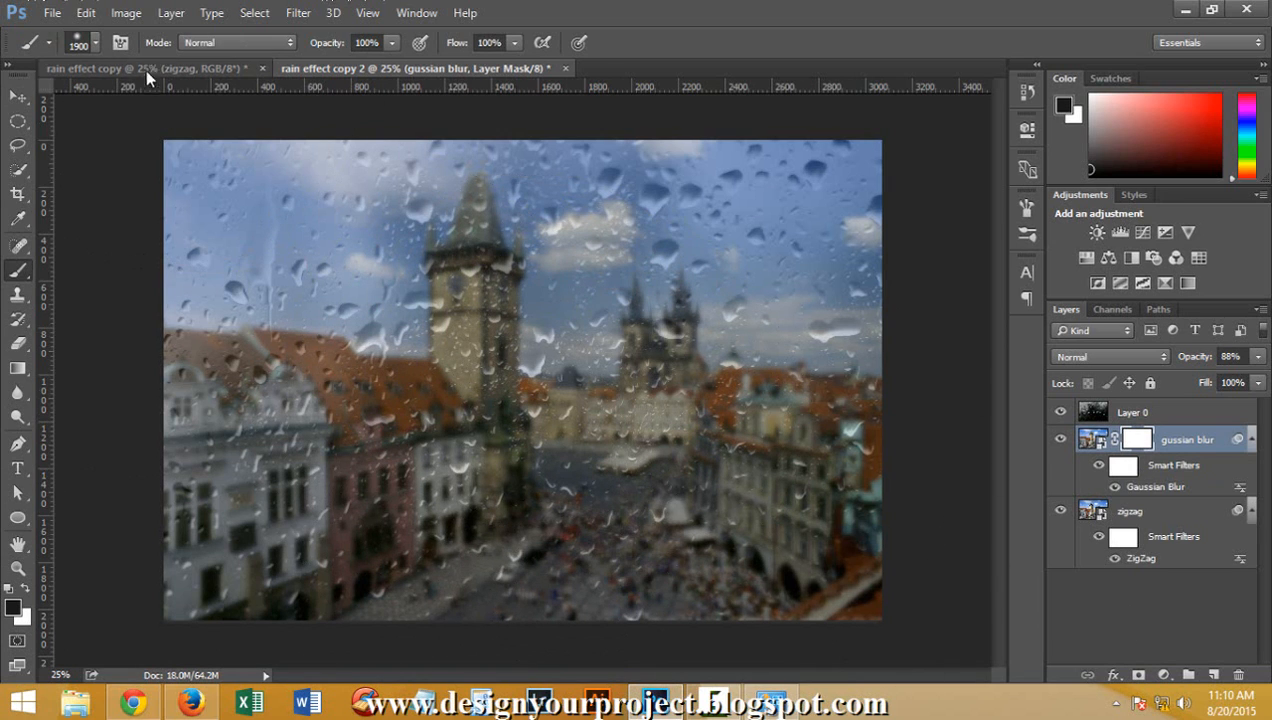
{"action": "left_click", "coordinate": [95, 42]}
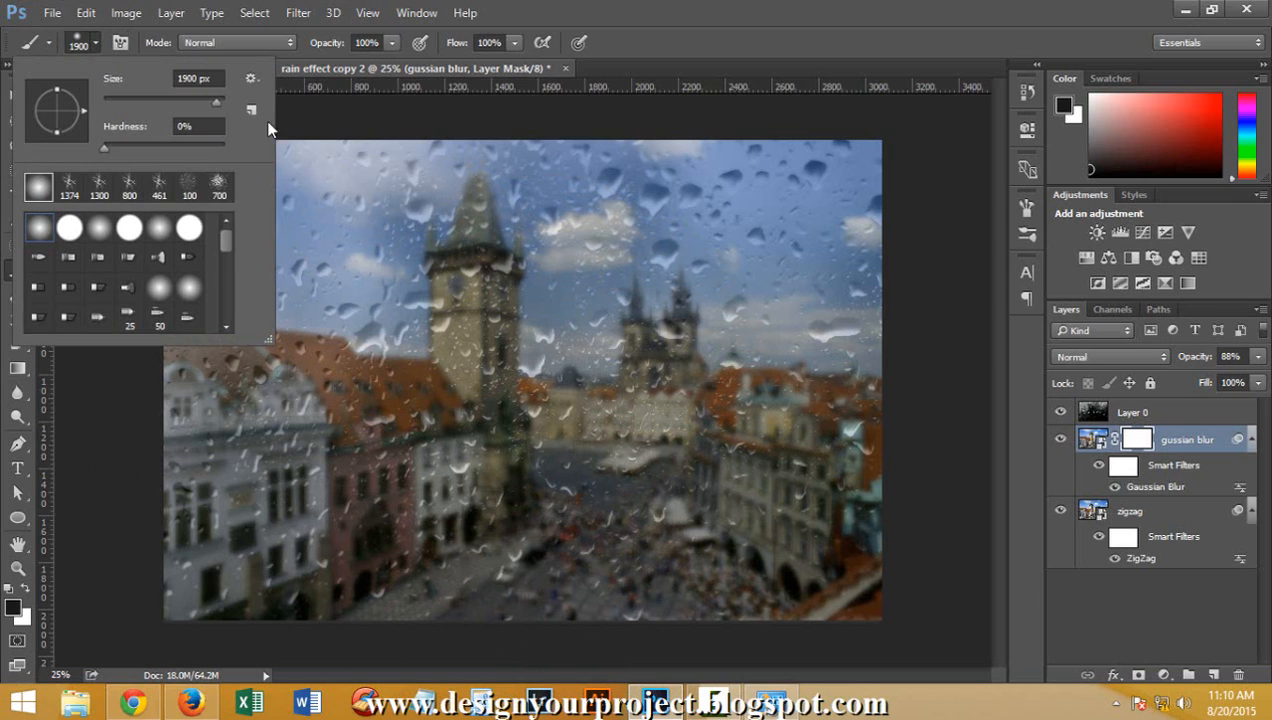
{"action": "left_click", "coordinate": [807, 10]}
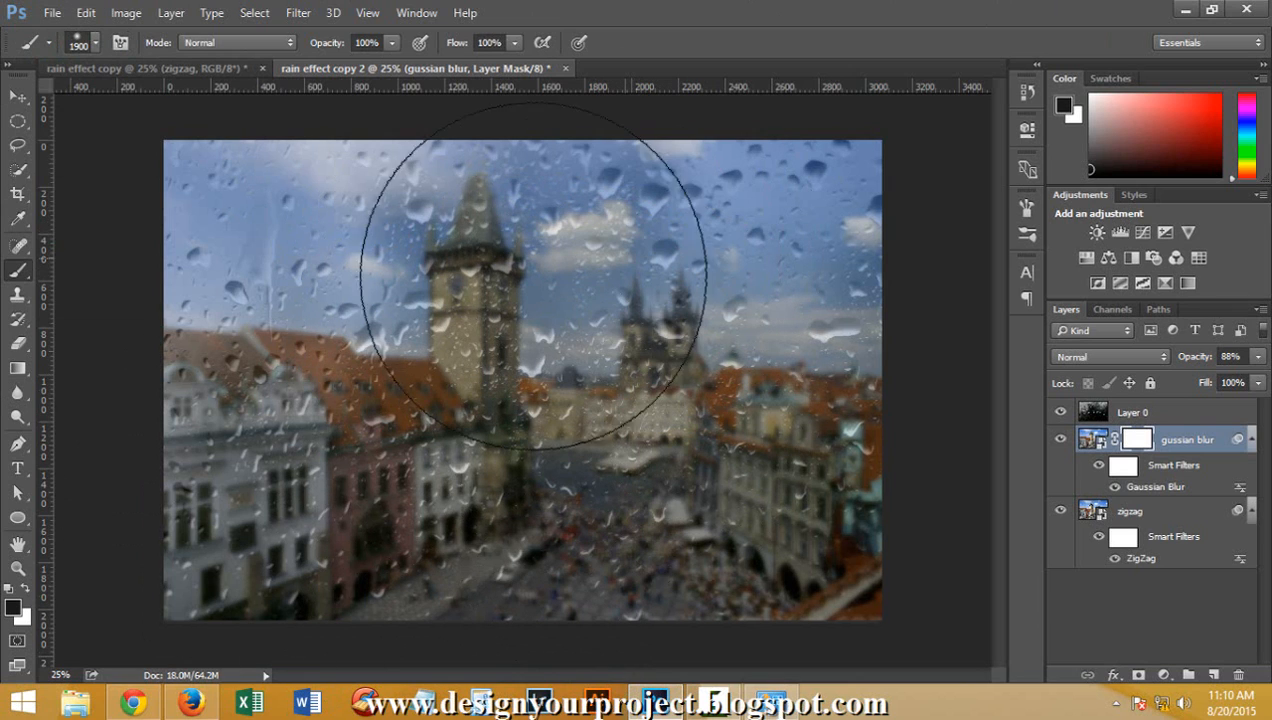
{"action": "left_click", "coordinate": [390, 46]}
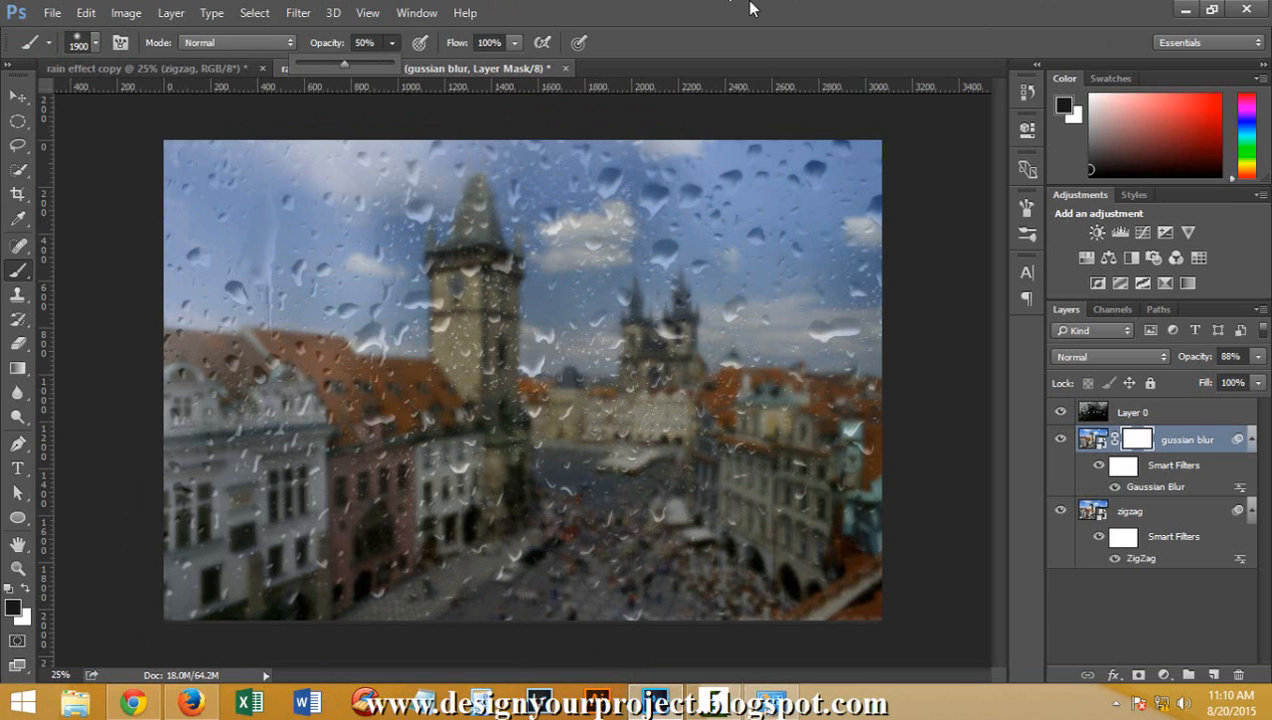
{"action": "left_click_drag", "start_coordinate": [342, 68], "coordinate": [344, 68]}
Paint black over the centre of the gussian blur layer's layer mask, and disable that mask
{"action": "mouse_move", "coordinate": [500, 393]}
{"action": "left_mouse_down"}
{"action": "mouse_move", "coordinate": [490, 539]}
{"action": "mouse_move", "coordinate": [508, 318]}
{"action": "mouse_move", "coordinate": [635, 400]}
{"action": "mouse_move", "coordinate": [714, 614]}
{"action": "mouse_move", "coordinate": [545, 600]}
{"action": "left_mouse_up"}
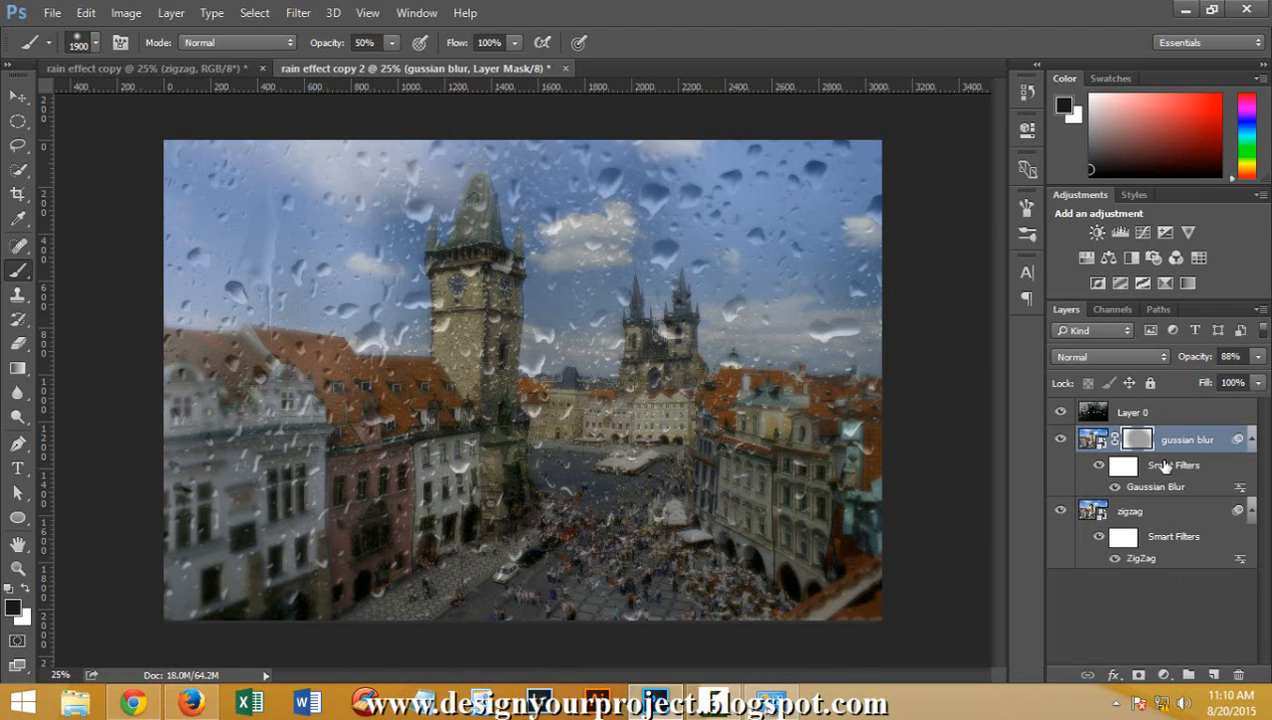
{"action": "right_click", "coordinate": [1138, 440]}
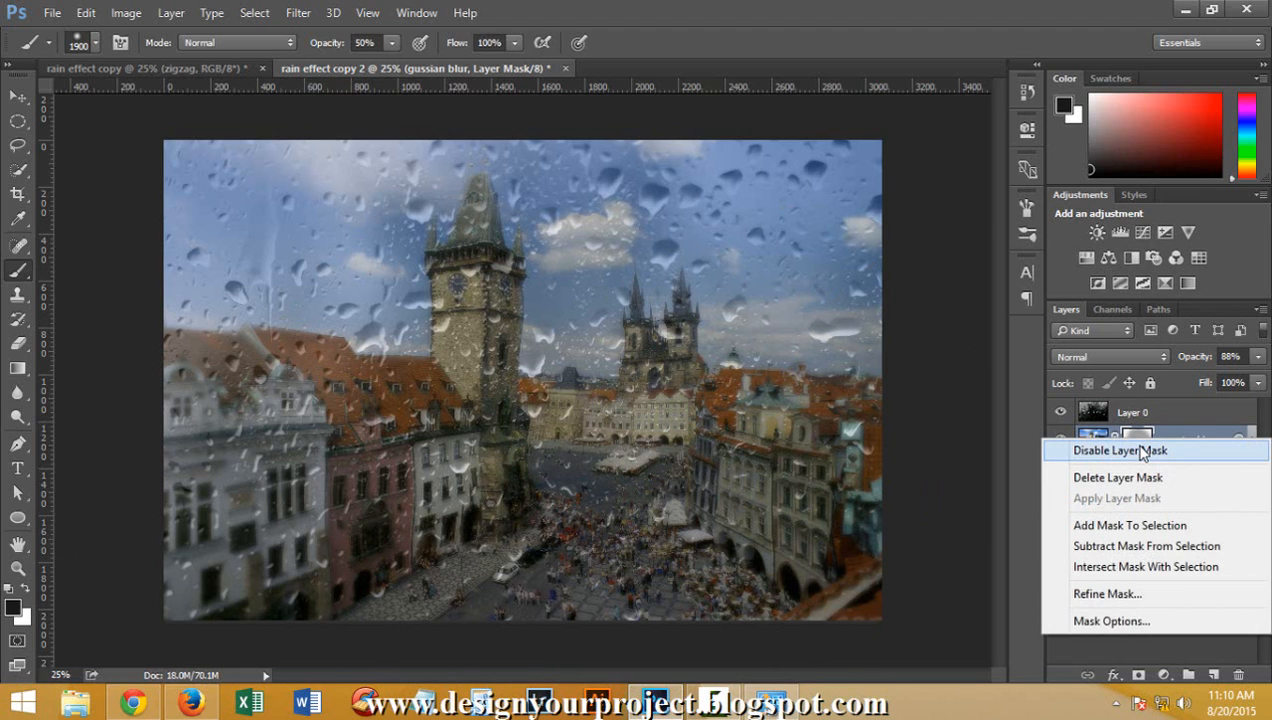
{"action": "left_click", "coordinate": [1143, 451]}
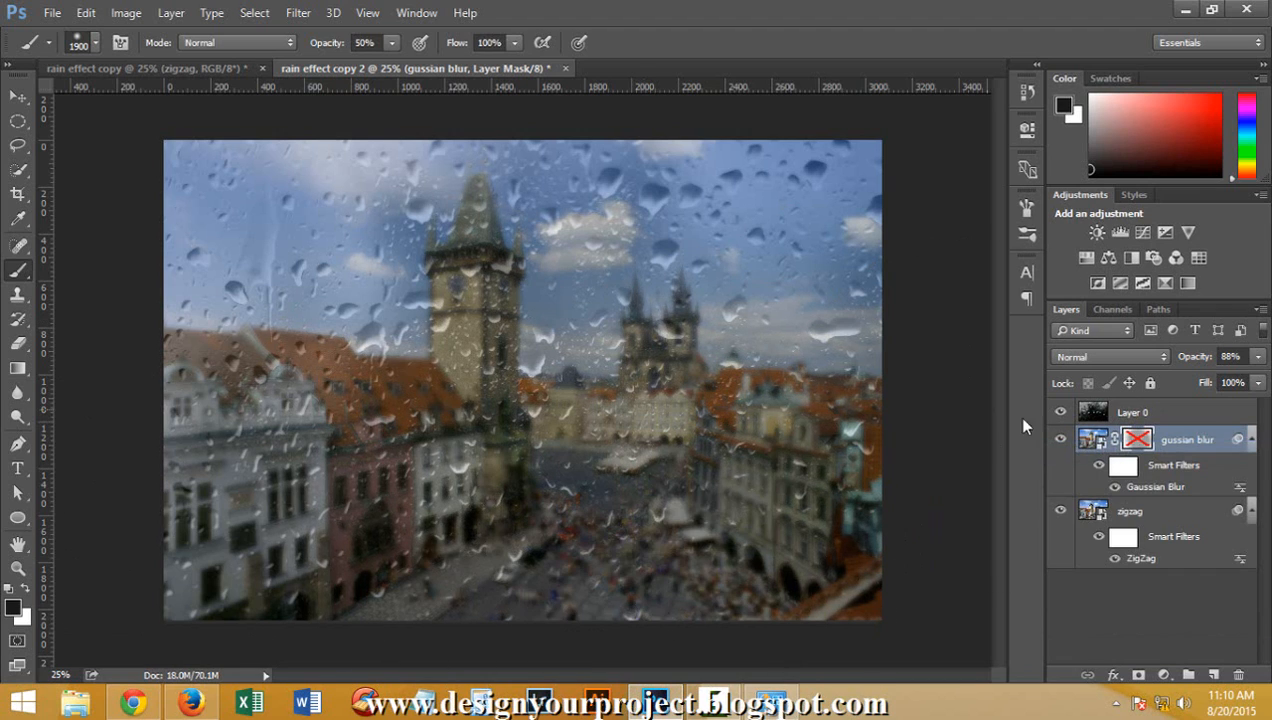
Paint black over the tower and square on the gussian blur layer's smart filter mask to reduce the blur there
{"action": "left_click", "coordinate": [1117, 475]}
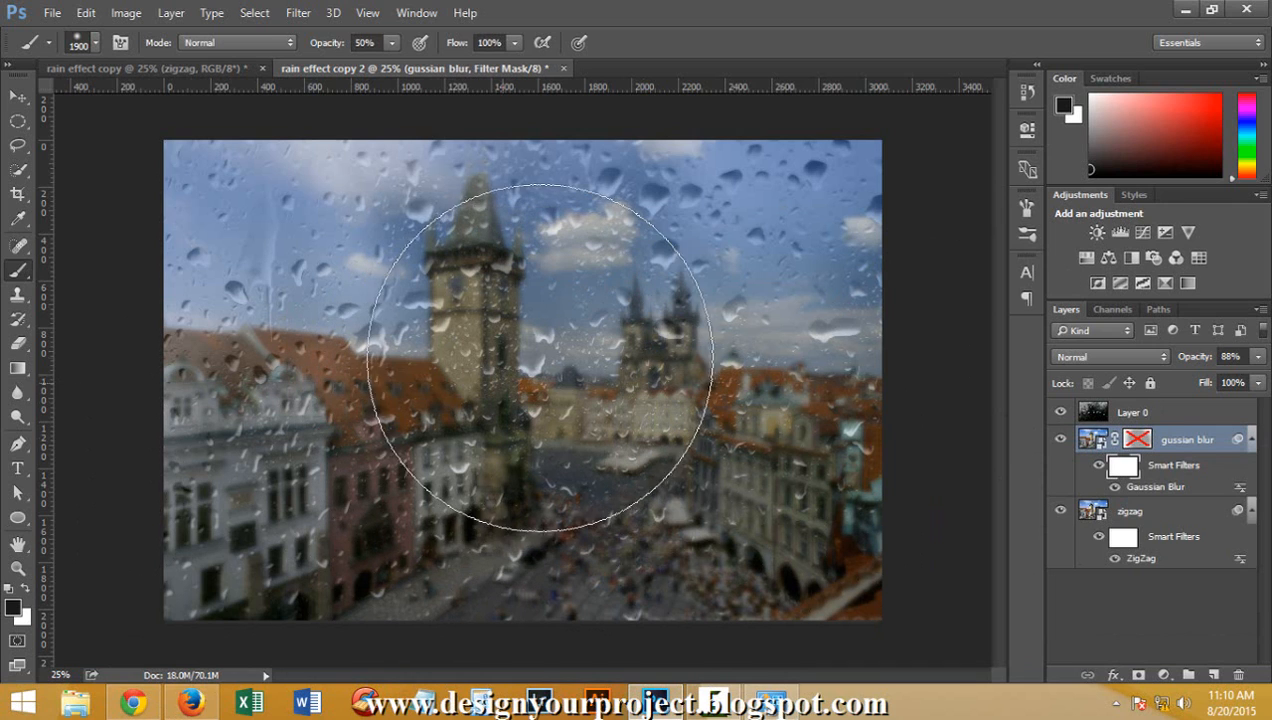
{"action": "mouse_move", "coordinate": [545, 338]}
{"action": "left_mouse_down"}
{"action": "mouse_move", "coordinate": [505, 426]}
{"action": "mouse_move", "coordinate": [540, 401]}
{"action": "mouse_move", "coordinate": [445, 386]}
{"action": "mouse_move", "coordinate": [525, 537]}
{"action": "left_mouse_up"}
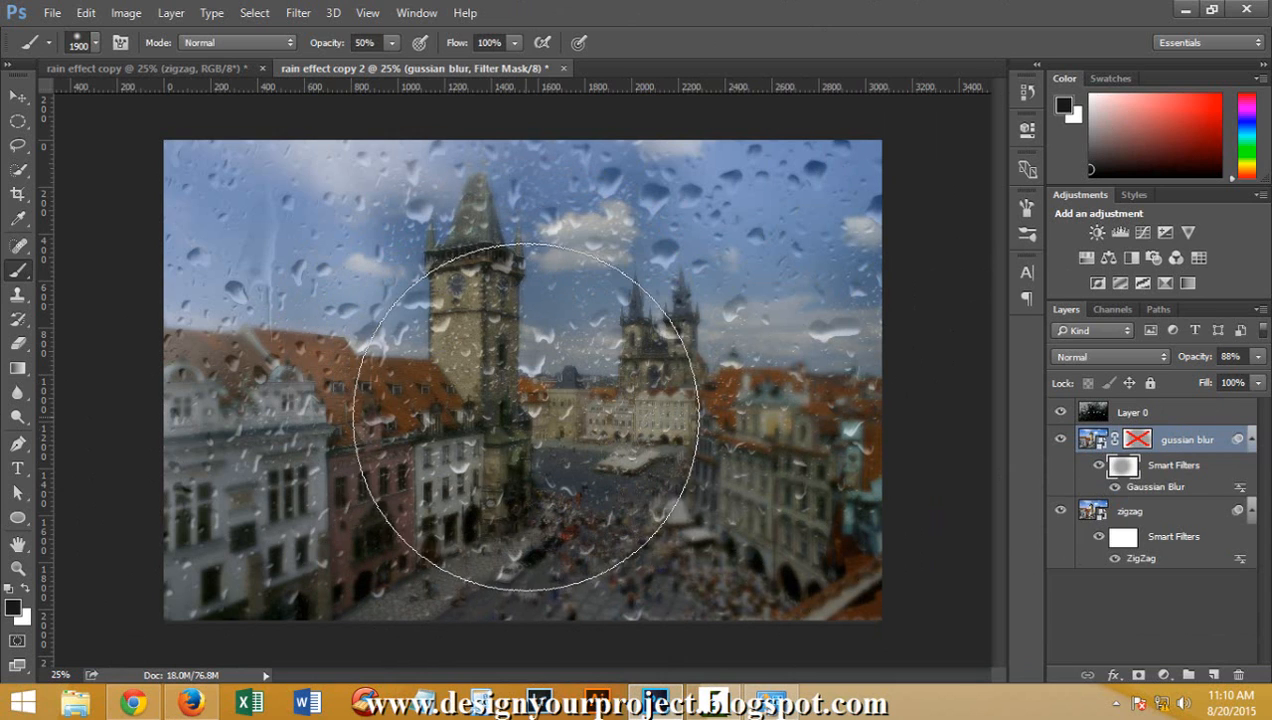
{"action": "left_click_drag", "start_coordinate": [516, 413], "coordinate": [507, 522]}
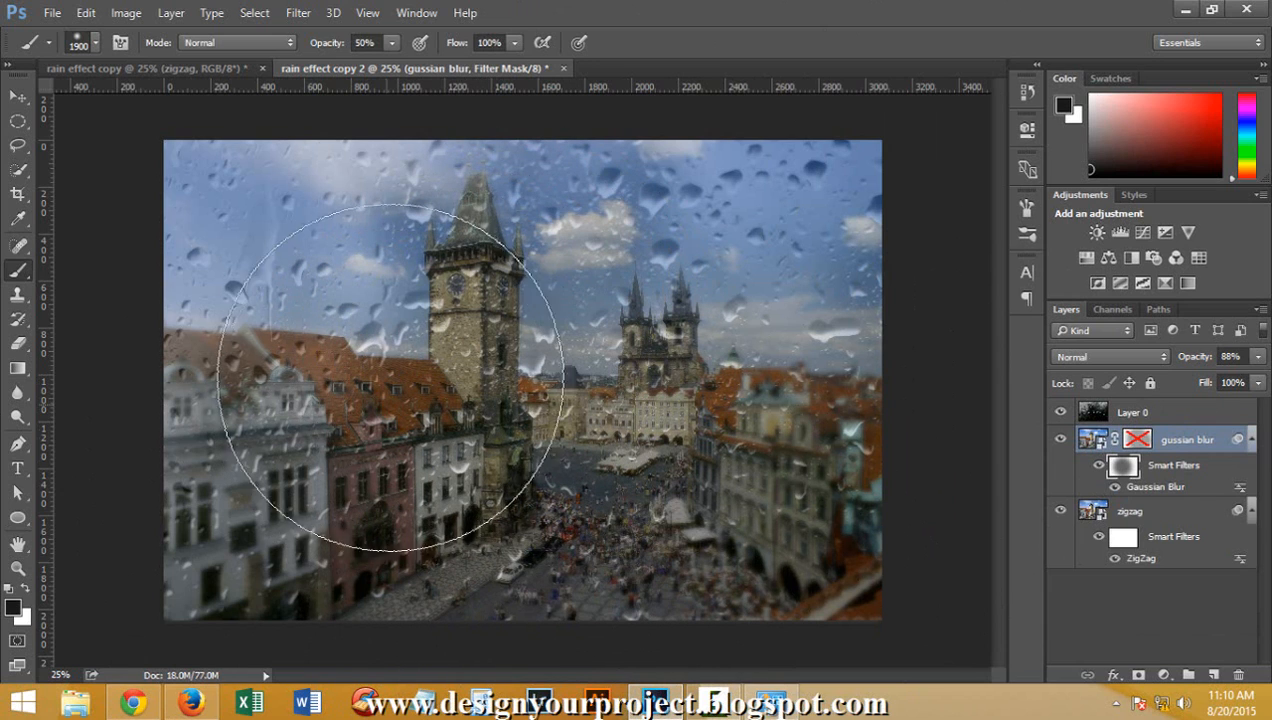
Set the brush flow to 65% and its opacity to 36%, and swap the foreground colour to white
{"action": "left_click", "coordinate": [515, 42]}
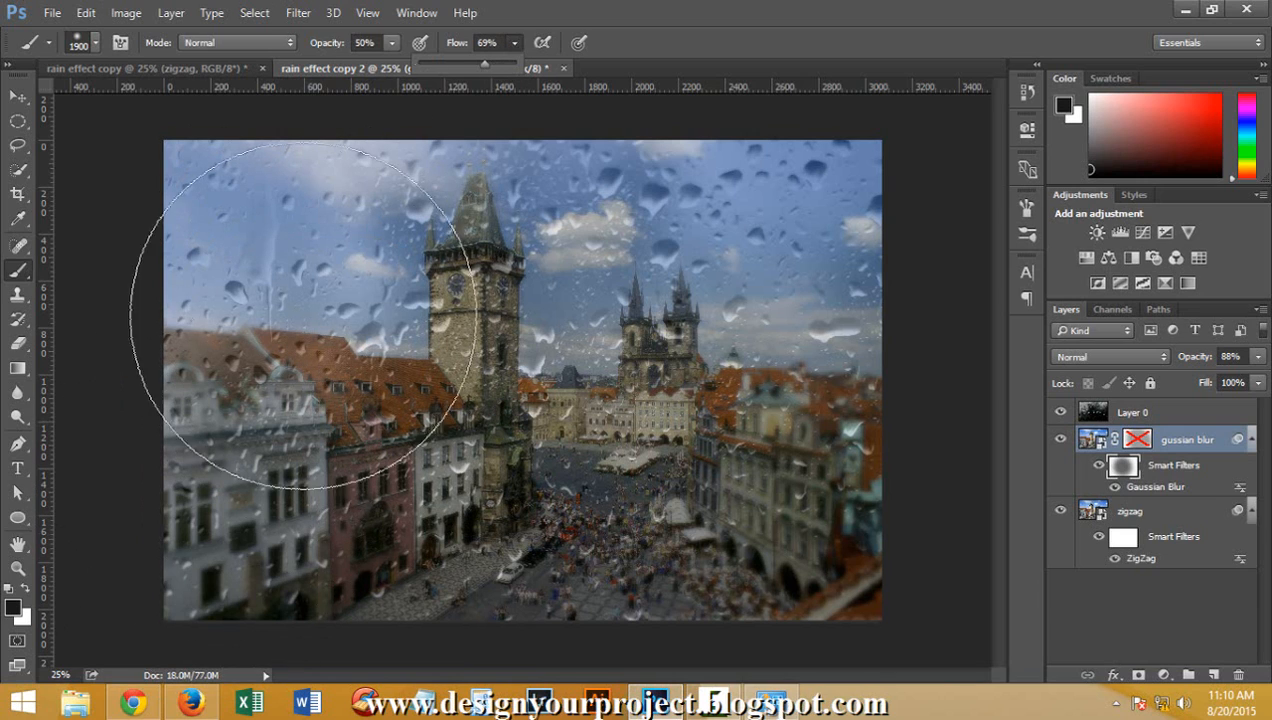
{"action": "left_click_drag", "start_coordinate": [478, 66], "coordinate": [470, 66]}
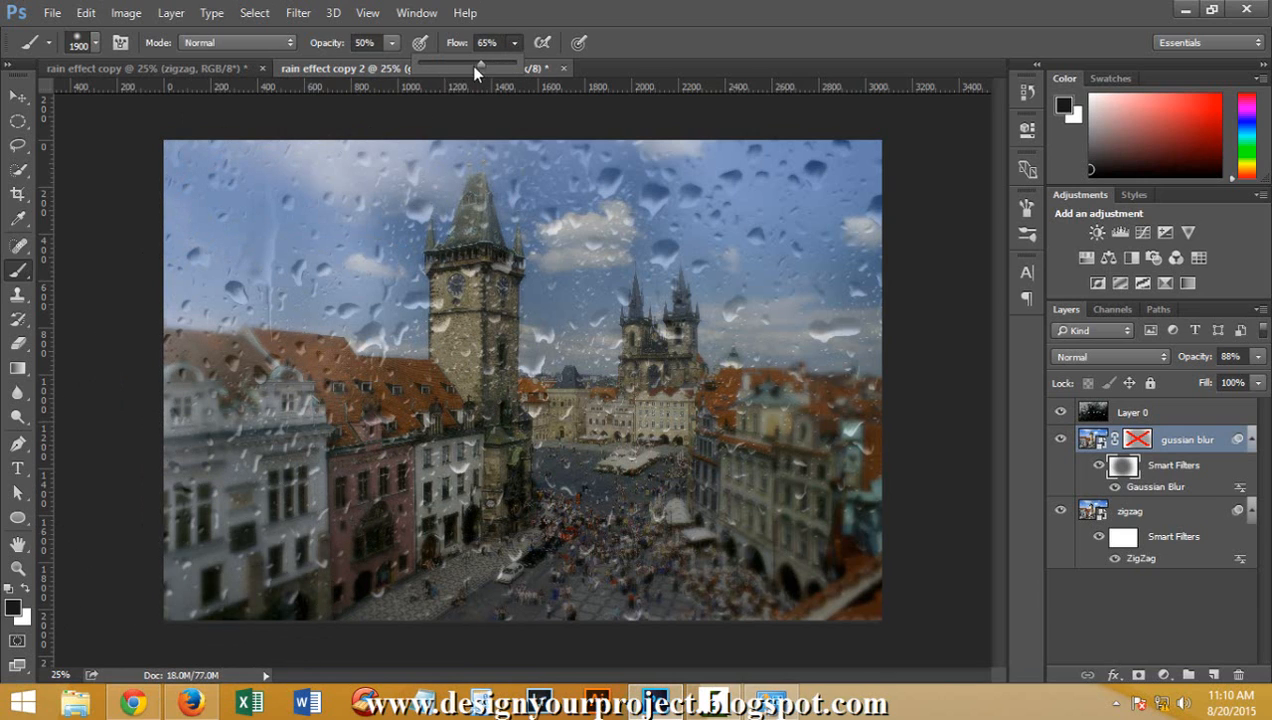
{"action": "left_click", "coordinate": [394, 44]}
{"action": "left_click_drag", "start_coordinate": [385, 66], "coordinate": [377, 66]}
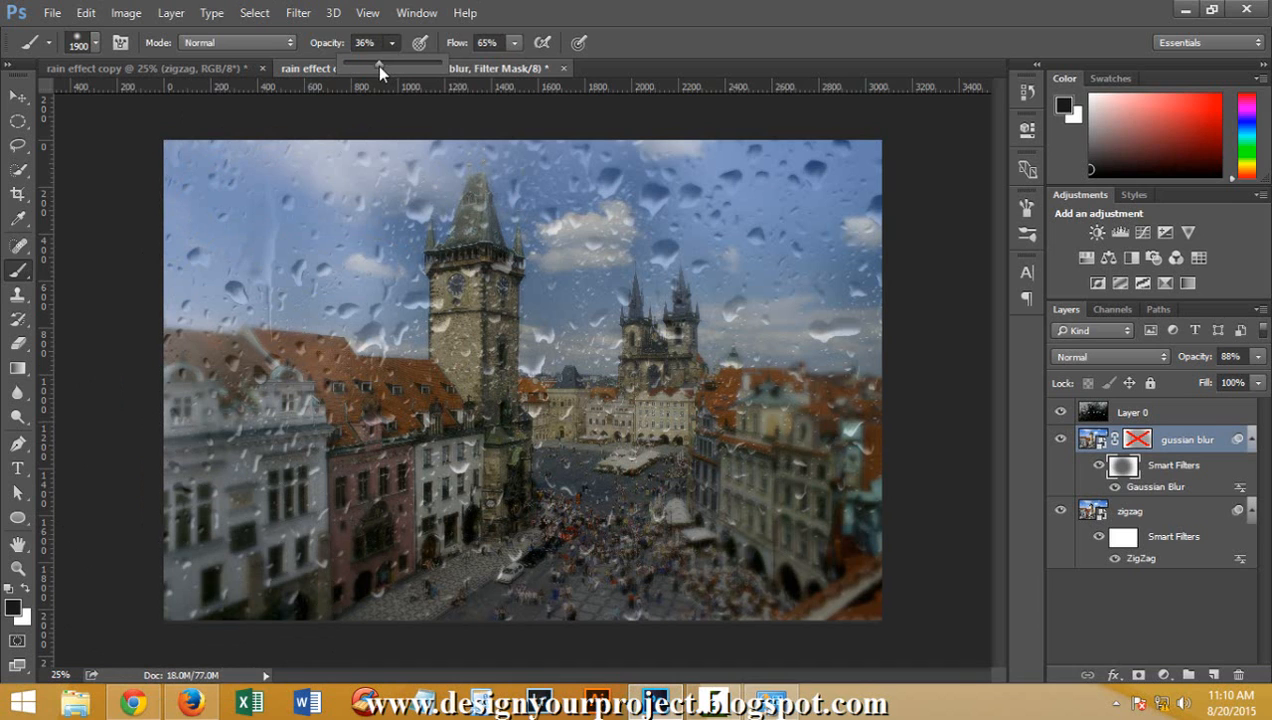
{"action": "left_click", "coordinate": [25, 588]}
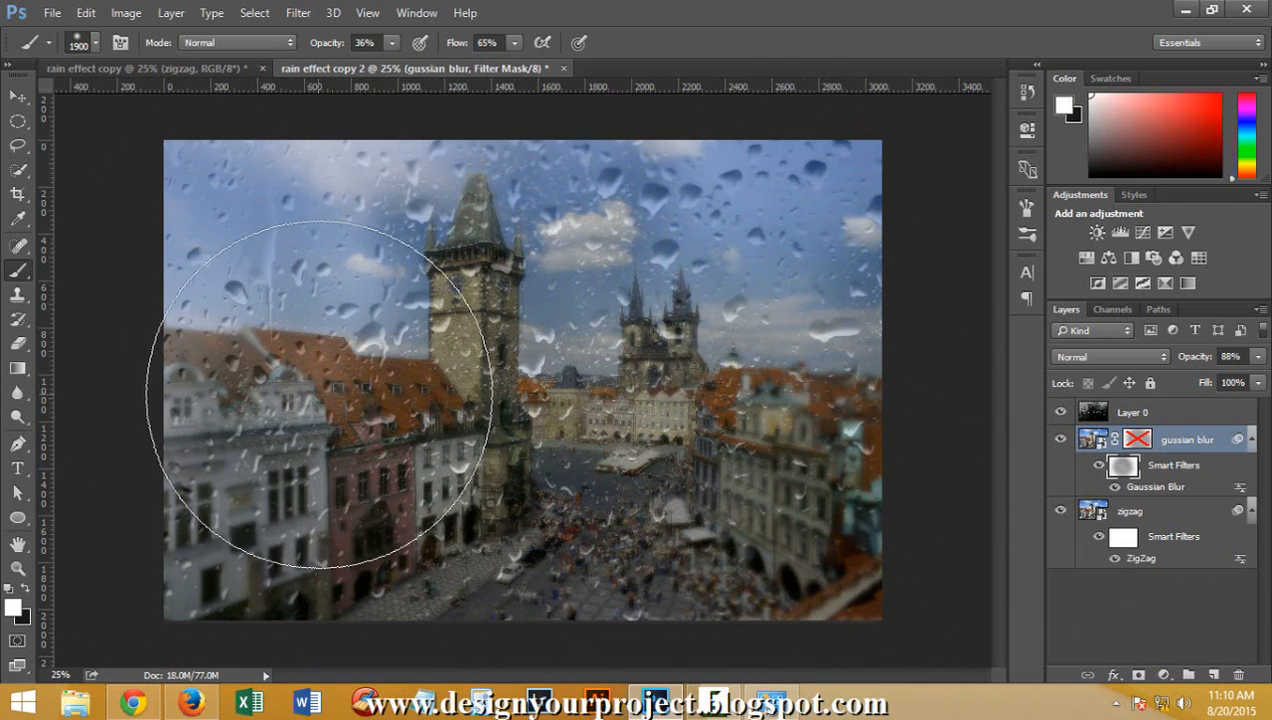
Delete the gussian blur layer's disabled layer mask, and compare the image with that layer's smart filters off and on
{"action": "right_click", "coordinate": [1140, 440]}
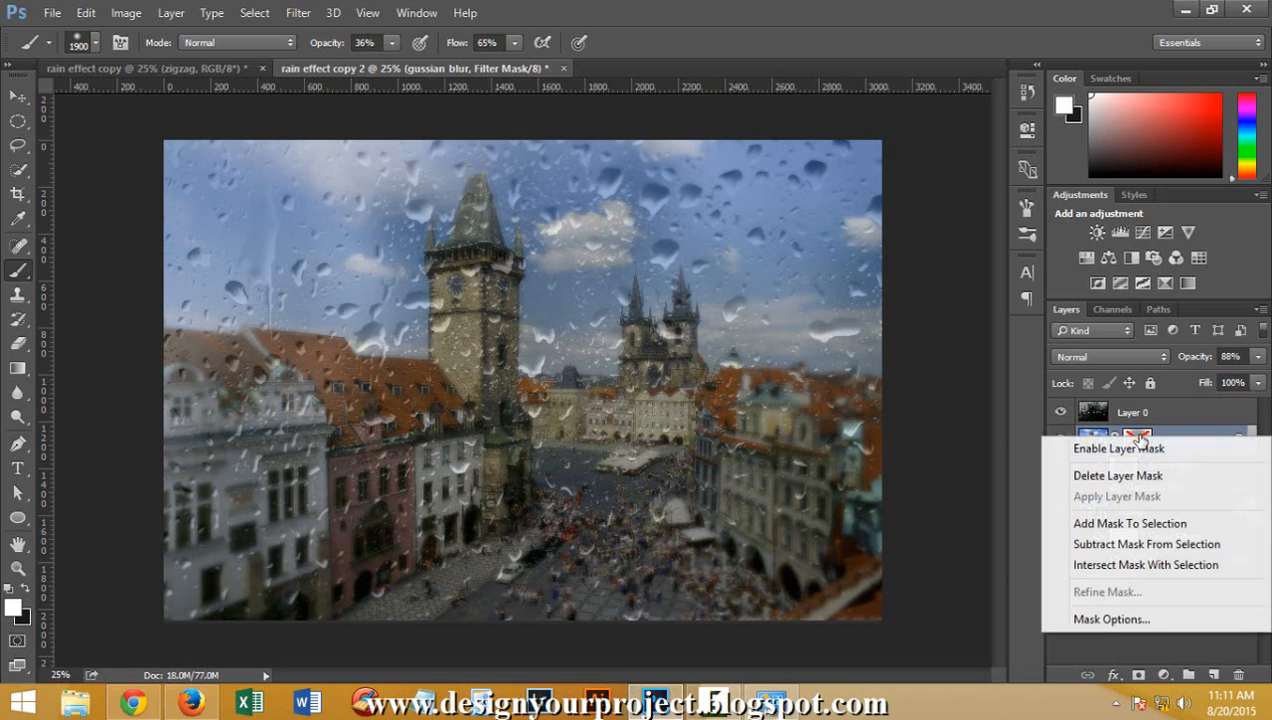
{"action": "left_click", "coordinate": [1150, 478]}
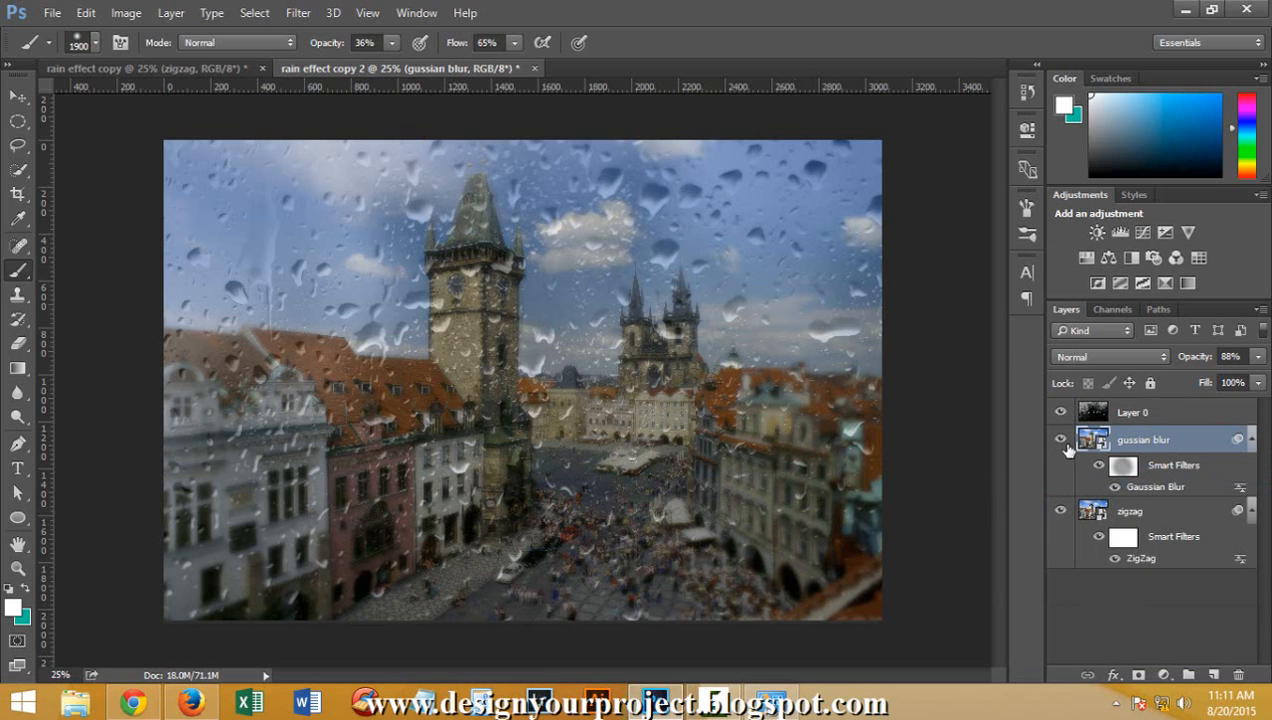
{"action": "left_click", "coordinate": [1098, 467]}
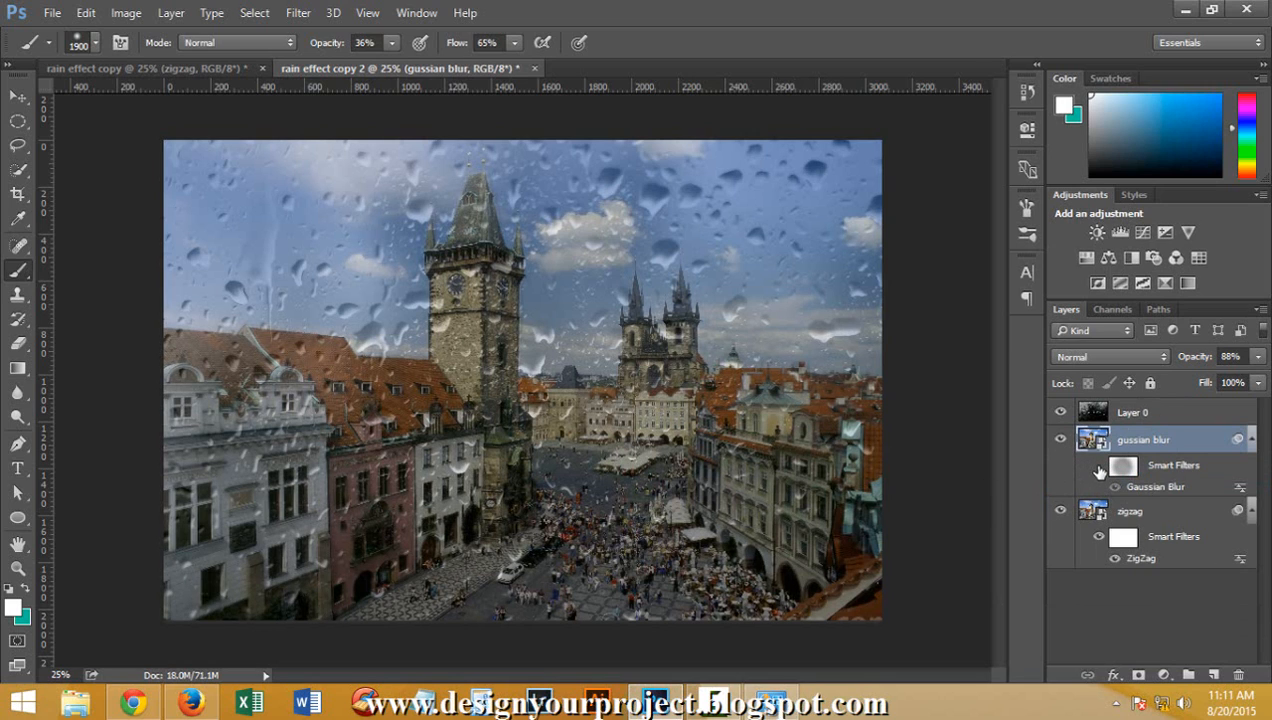
{"action": "left_click", "coordinate": [1099, 467]}
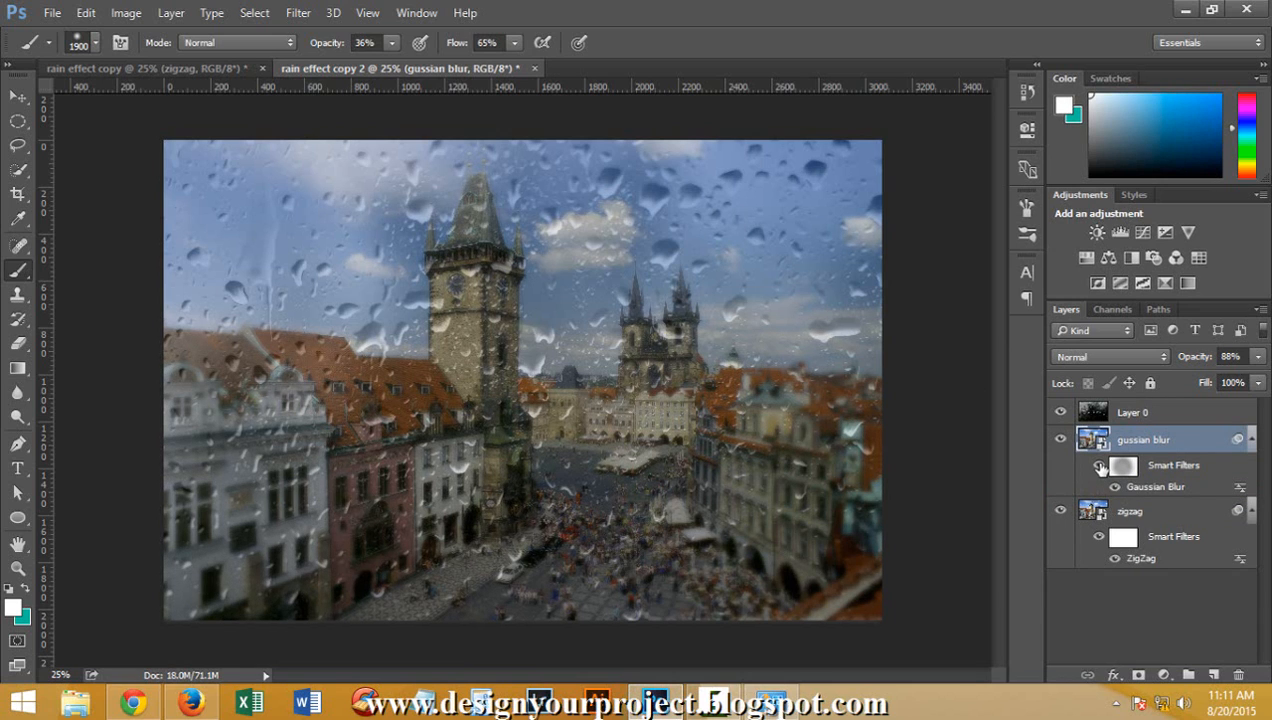
{"action": "left_click", "coordinate": [1101, 468]}
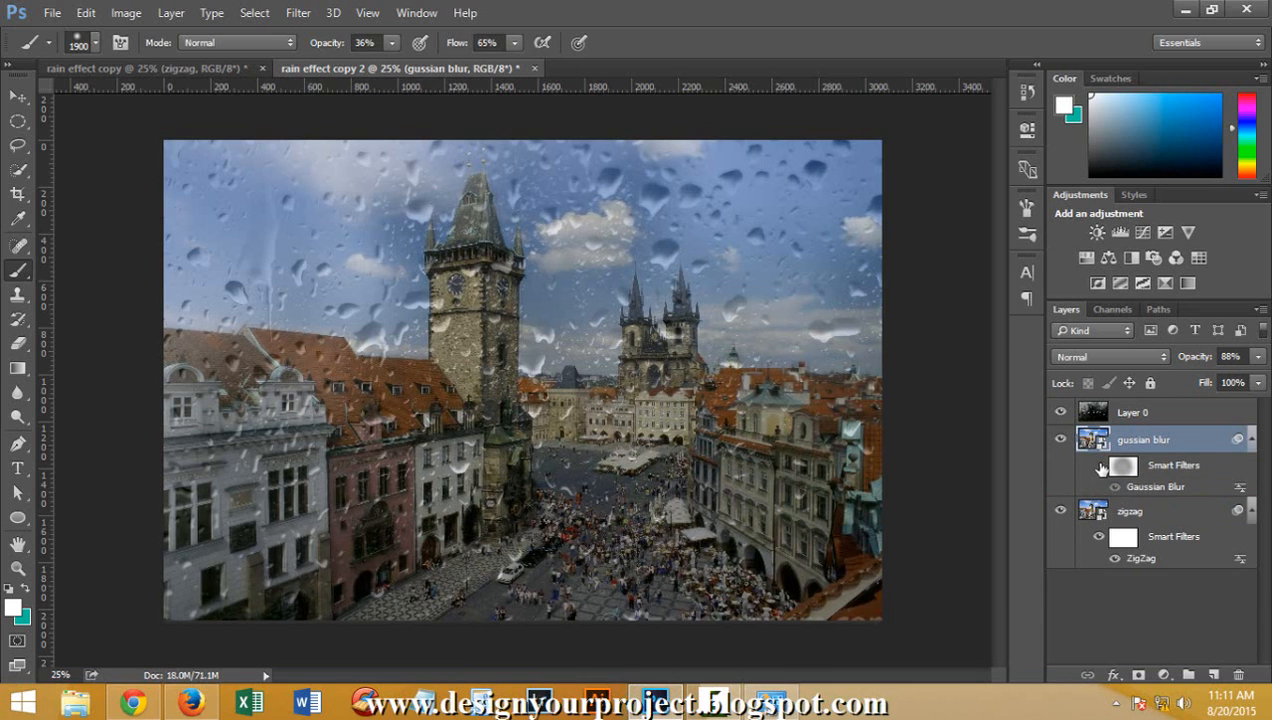
{"action": "left_click", "coordinate": [1100, 467]}
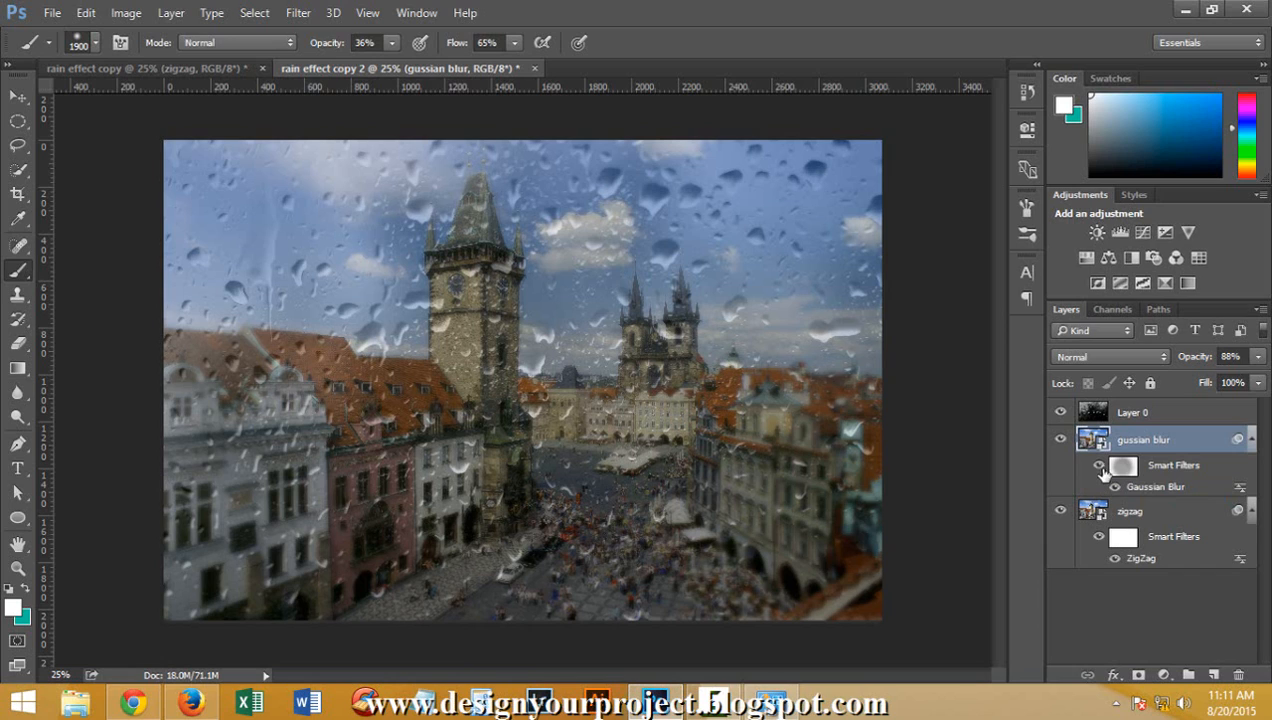